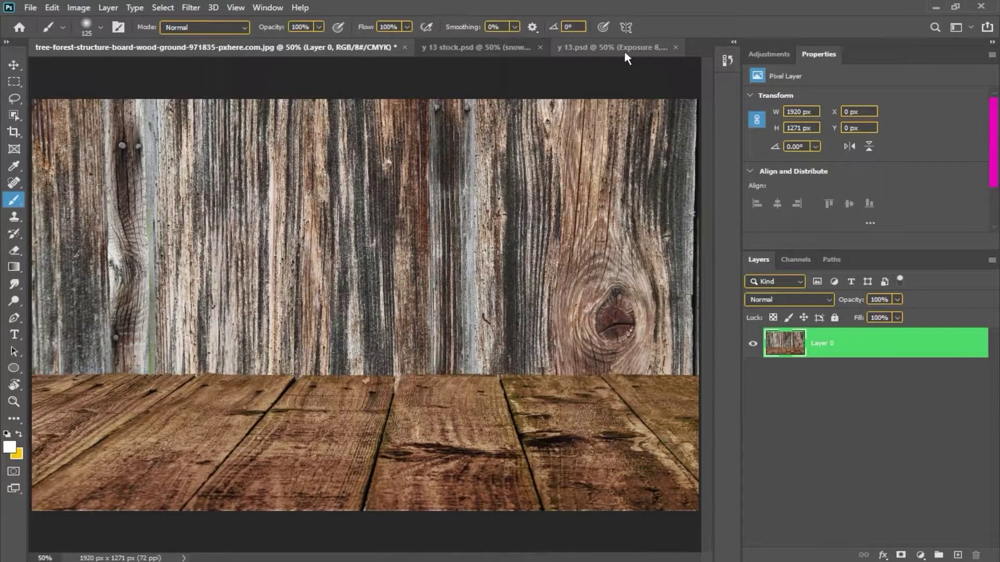
- In the y 13 stock.psd document, hide the snowfall-6786475 layer and find the snow globe layer for the wooden background image
click(429, 48)
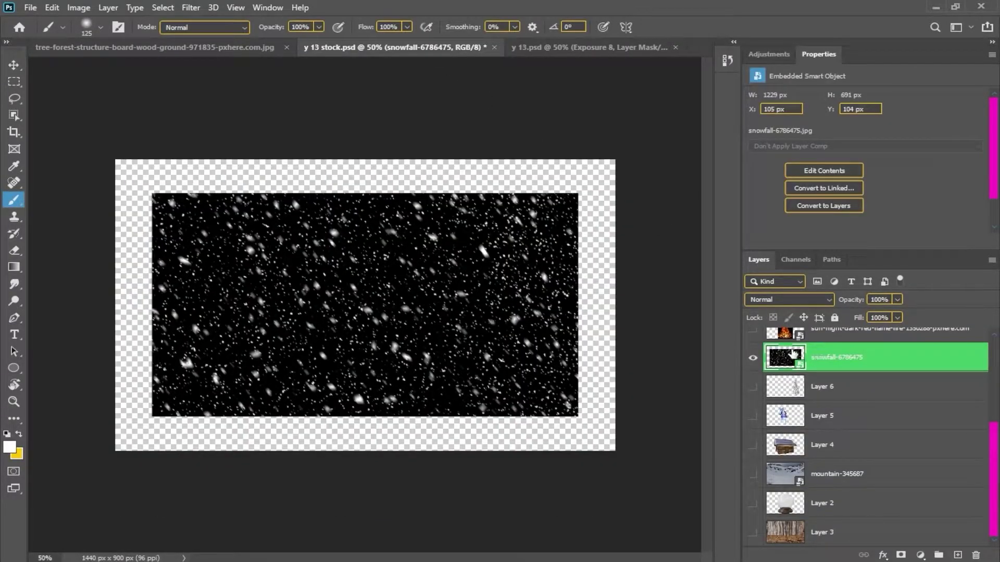
click(752, 358)
scroll(771, 368, up, 3)
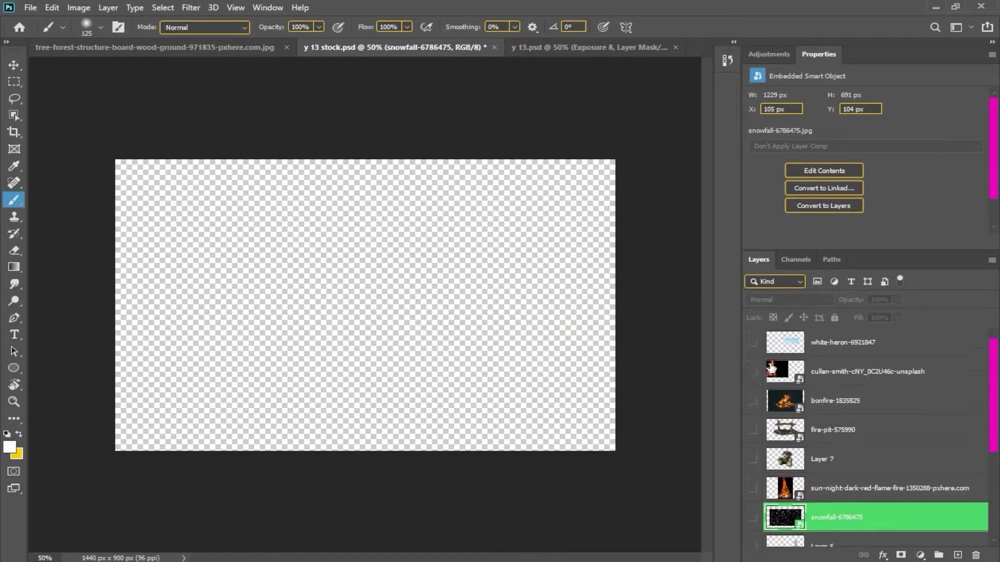
scroll(771, 367, down, 3)
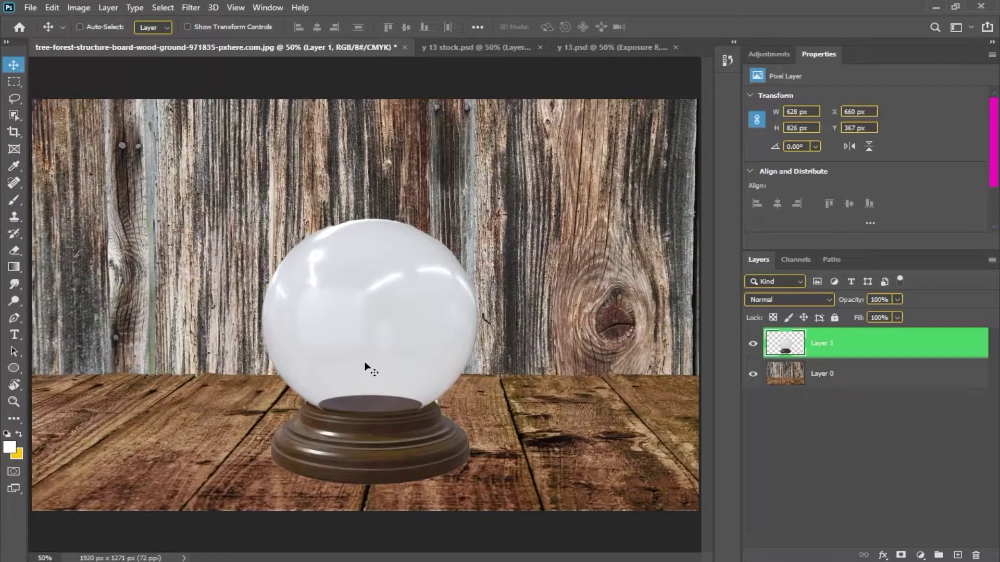
- Enlarge the snow globe to about 746 × 981 px and centre it on the wooden floor
mouse_move(364, 362)
mouse_down()
mouse_move(361, 336)
mouse_move(359, 346)
mouse_up()
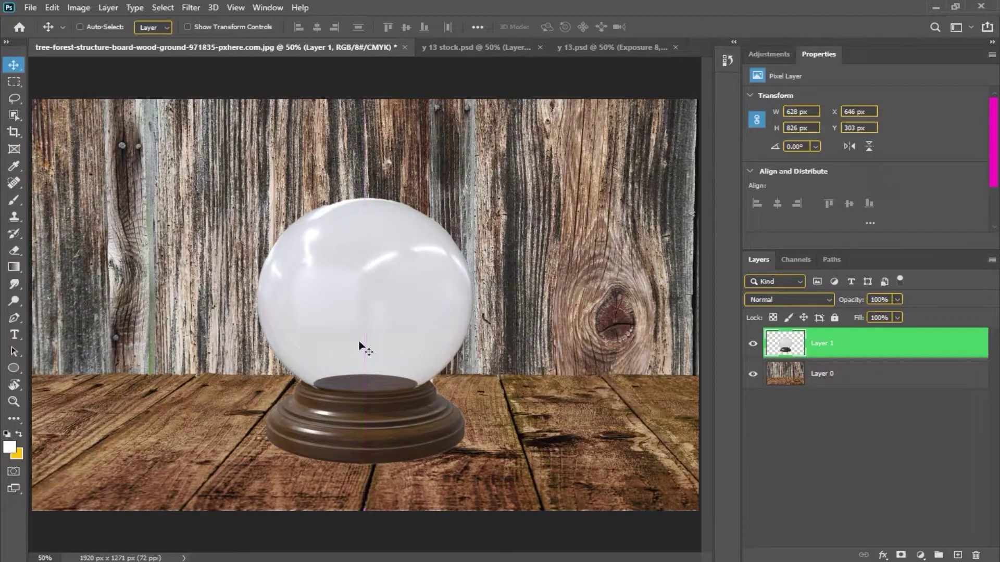
key(ctrl+t)
drag(474, 198, 515, 147)
drag(454, 256, 423, 266)
key(Return)
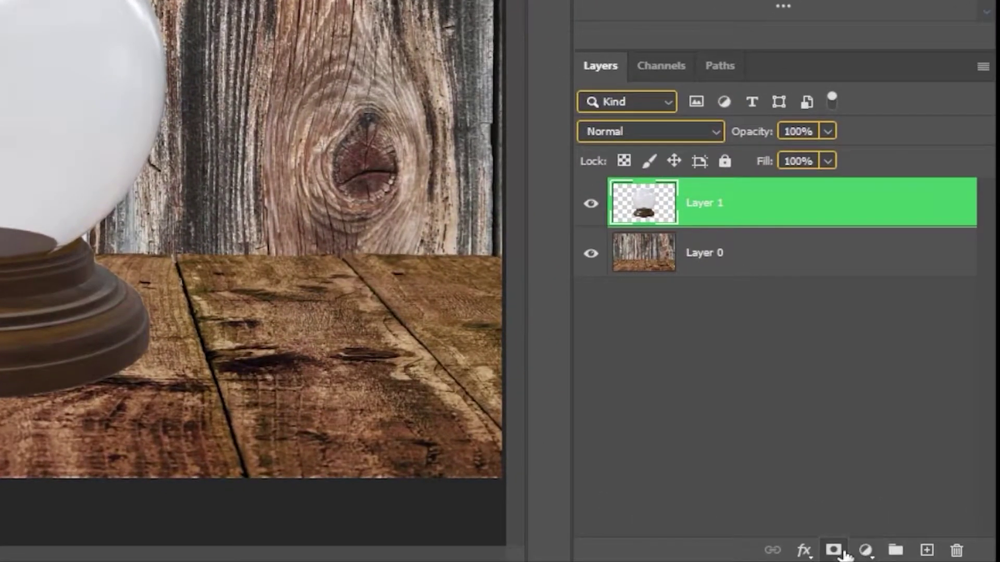
- Add a layer mask to the globe and paint out the middle of the glass and the dark disc above the base
click(901, 555)
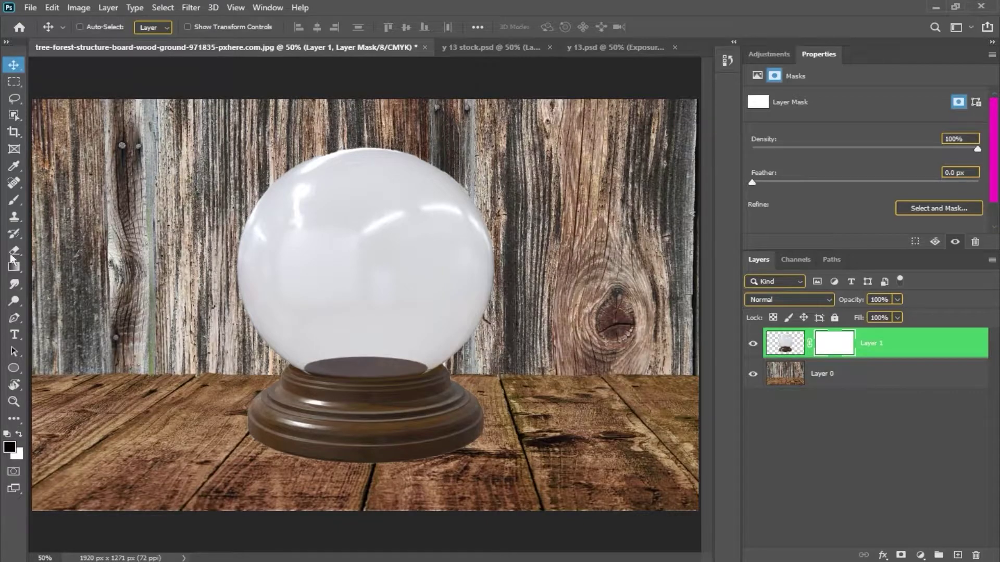
key(b)
drag(364, 273, 367, 344)
scroll(360, 370, up, 3)
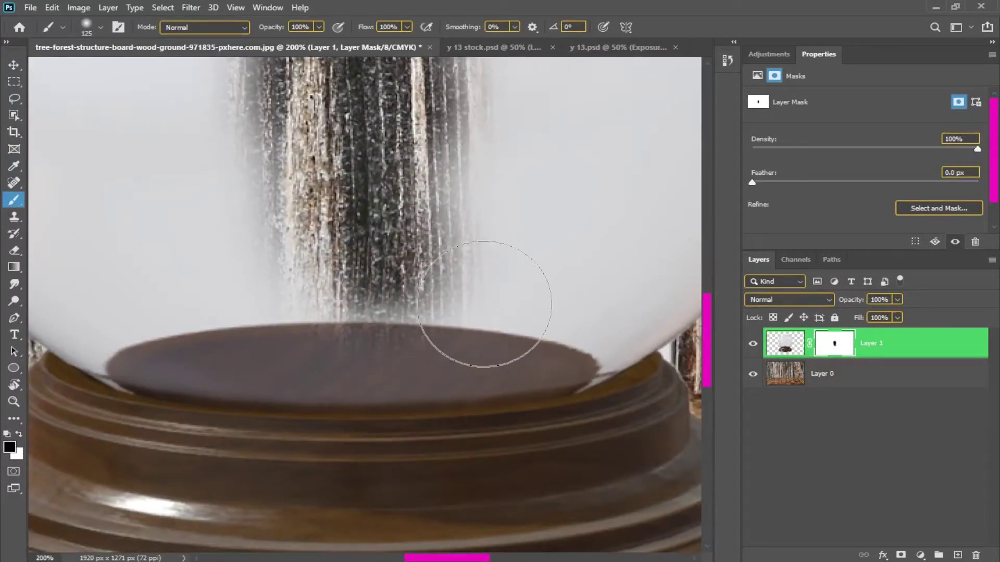
key(bracketleft)
mouse_move(563, 338)
mouse_down()
mouse_move(566, 362)
mouse_move(580, 362)
mouse_move(571, 371)
mouse_move(478, 388)
mouse_move(204, 384)
mouse_move(136, 368)
mouse_move(228, 372)
mouse_up()
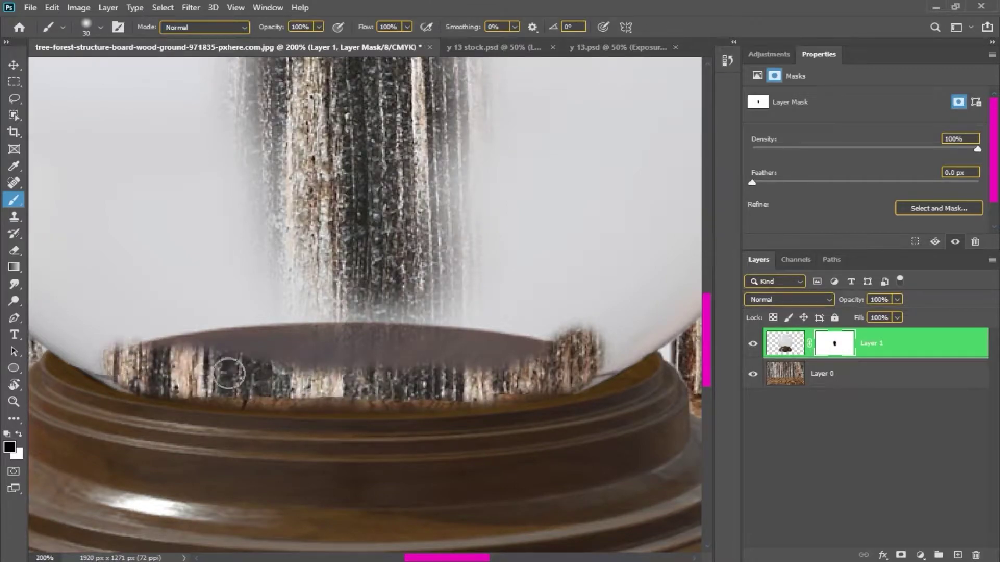
- Mask out the rest of the globe's interior with larger soft brushes of 200 and 400 px, leaving the glass rim
key(ctrl+minus)
mouse_move(449, 323)
mouse_down()
mouse_move(290, 301)
mouse_move(331, 266)
mouse_move(425, 282)
mouse_move(469, 265)
mouse_up()
key(bracketright)
key(bracketright)
key(bracketright)
key(bracketright)
key(bracketright)
key(bracketright)
key(bracketright)
drag(399, 225, 408, 297)
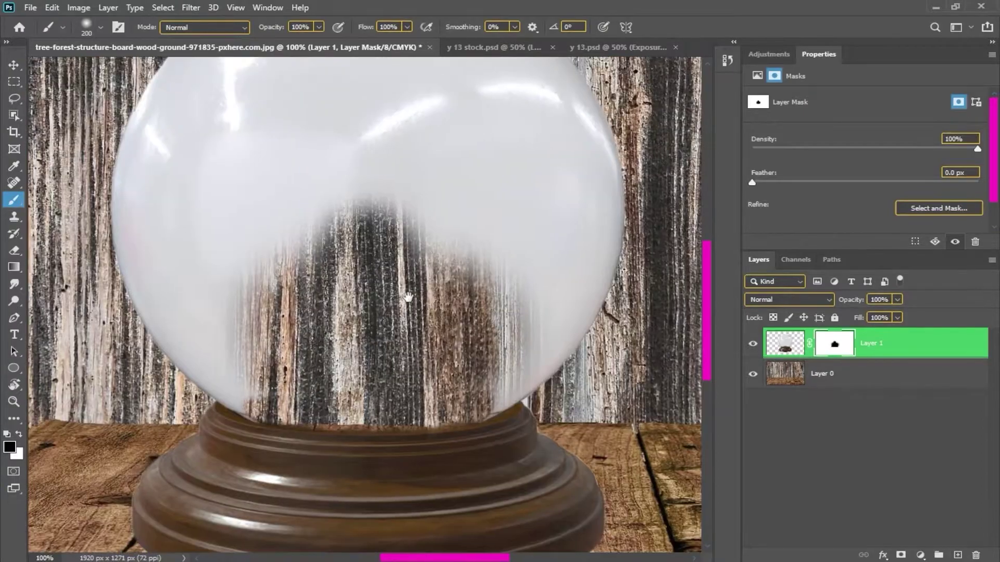
key(ctrl+minus)
key(bracketright)
key(bracketright)
key(bracketright)
mouse_move(398, 240)
mouse_down()
mouse_move(407, 269)
mouse_move(379, 263)
mouse_up()
mouse_move(348, 232)
mouse_down()
mouse_move(353, 246)
mouse_move(270, 250)
mouse_move(364, 187)
mouse_move(448, 219)
mouse_move(250, 182)
mouse_move(479, 172)
mouse_move(448, 208)
mouse_move(468, 219)
mouse_up()
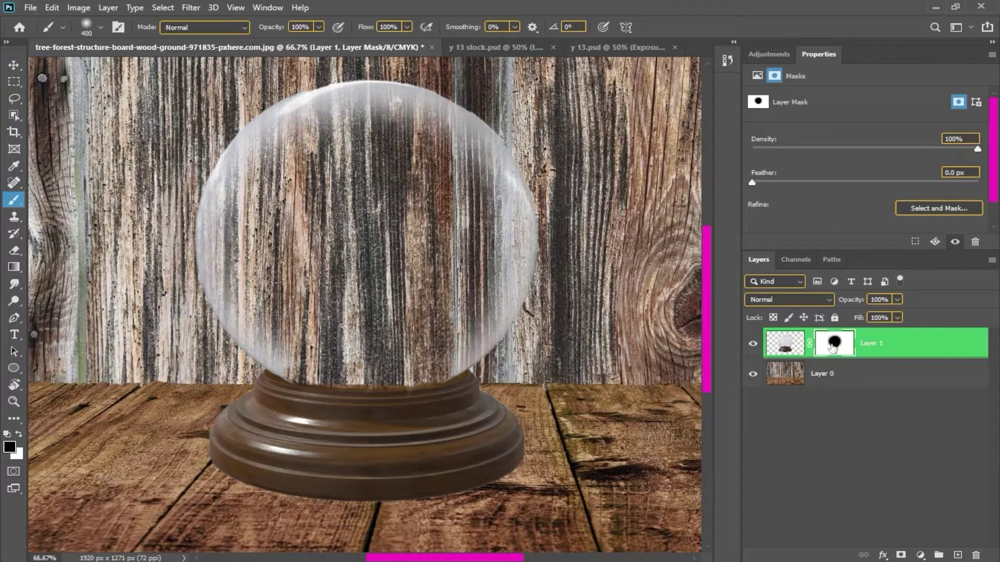
- Paint white on the globe's mask with a smaller soft brush of about 60 px to restore the glass edge and base rim
key(ctrl+plus)
key(x)
key(bracketleft)
key(bracketleft)
key(bracketleft)
key(bracketleft)
key(bracketleft)
key(bracketleft)
key(bracketleft)
drag(537, 390, 561, 321)
drag(635, 270, 533, 401)
mouse_move(526, 308)
mouse_down()
mouse_move(526, 402)
mouse_move(556, 447)
mouse_up()
mouse_move(555, 406)
mouse_down()
mouse_move(482, 297)
mouse_move(372, 229)
mouse_up()
mouse_move(364, 239)
mouse_down()
mouse_move(487, 283)
mouse_move(292, 318)
mouse_move(407, 211)
mouse_up()
mouse_move(412, 198)
mouse_down()
mouse_move(301, 279)
mouse_move(365, 150)
mouse_up()
drag(336, 237, 390, 432)
drag(414, 497, 334, 332)
key(ctrl+plus)
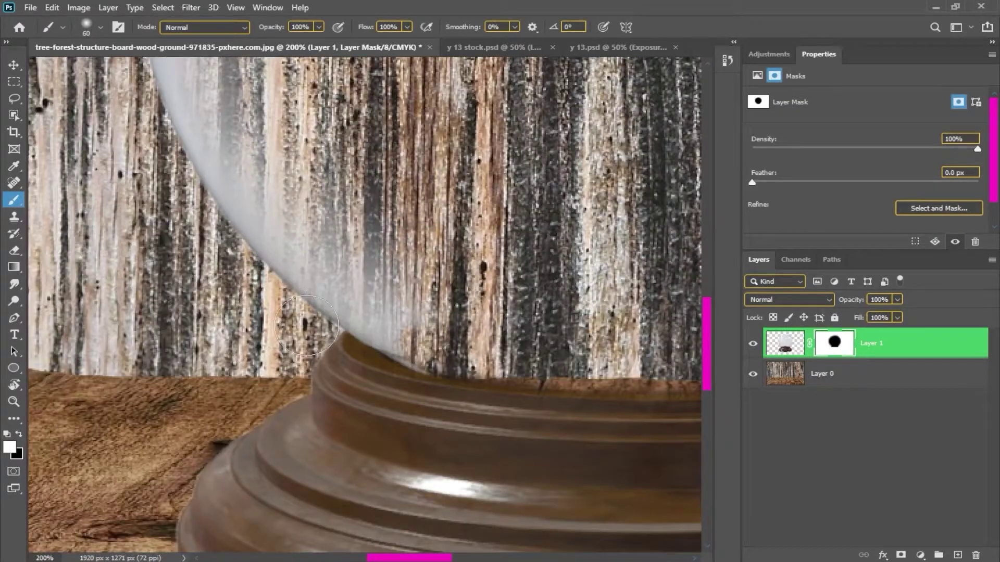
scroll(206, 172, down, 3)
key(ctrl+0)
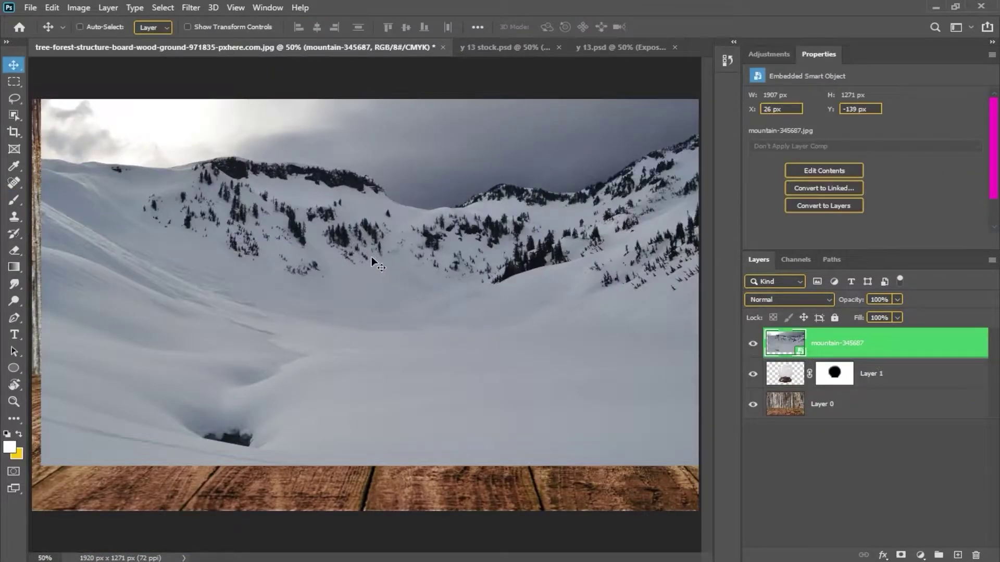
- Scale the mountain-345687 layer to about 23.87%, place it over the globe and move it beneath the globe layer
key(ctrl+t)
key(ctrl+minus)
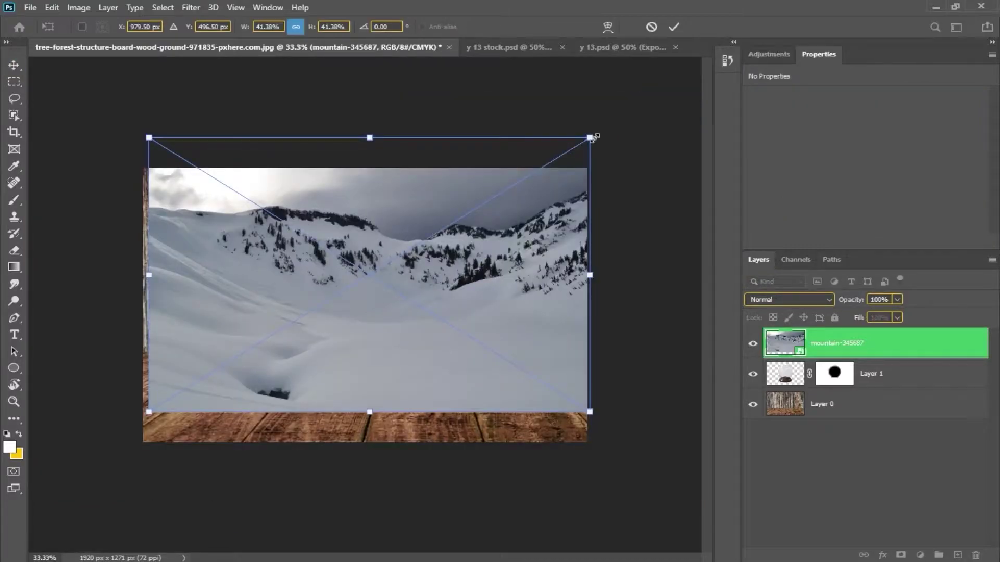
drag(592, 139, 415, 246)
drag(375, 347, 447, 292)
drag(488, 199, 482, 219)
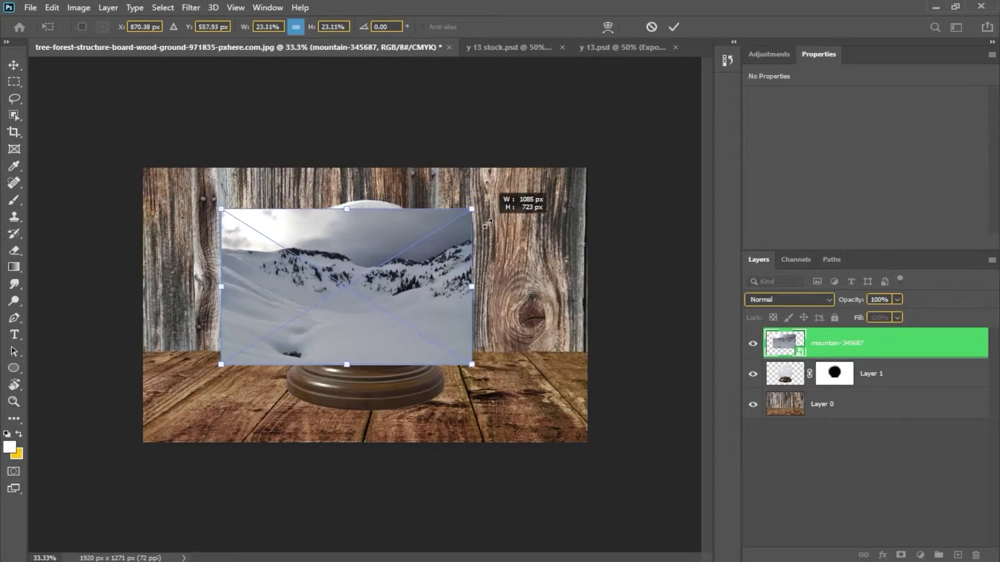
drag(721, 141, 661, 145)
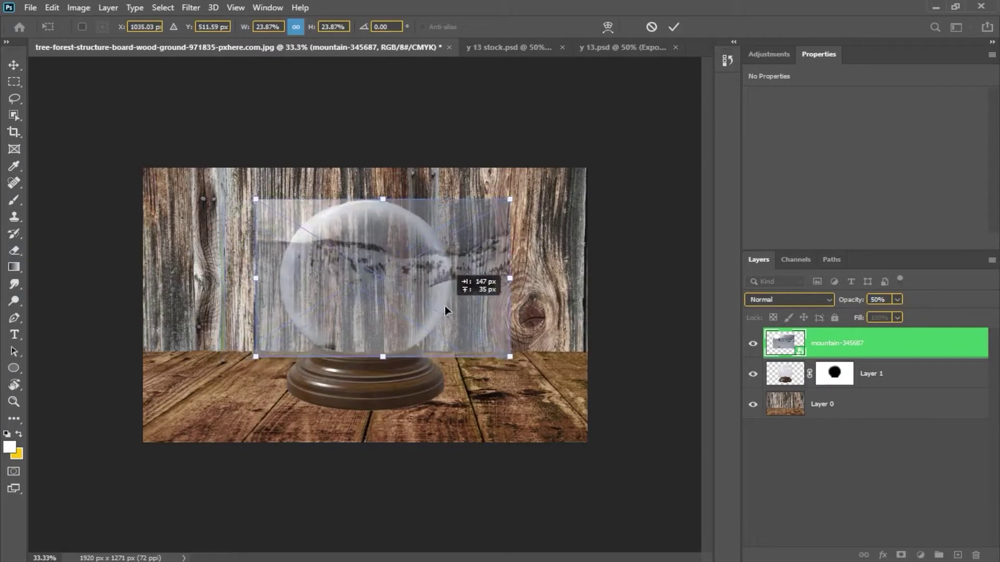
drag(855, 386, 854, 388)
drag(449, 313, 426, 320)
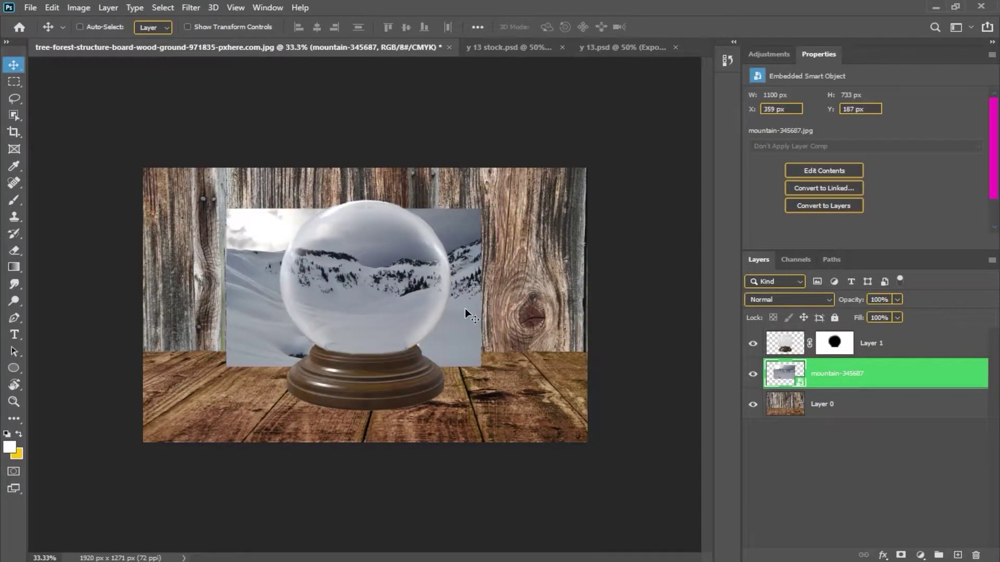
- Load the globe's outline as a selection and use it to mask the mountain layer
click(784, 345)
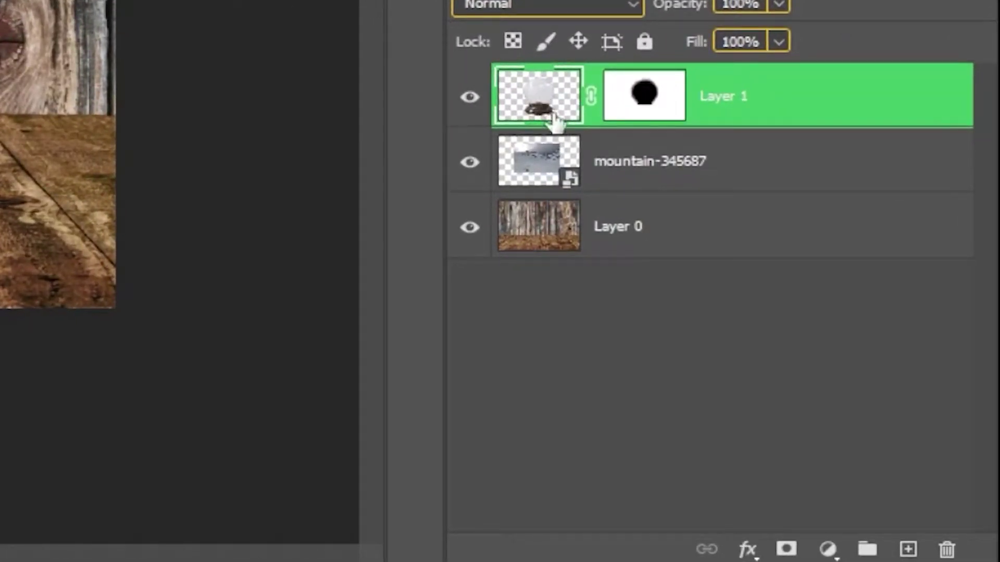
click(599, 168)
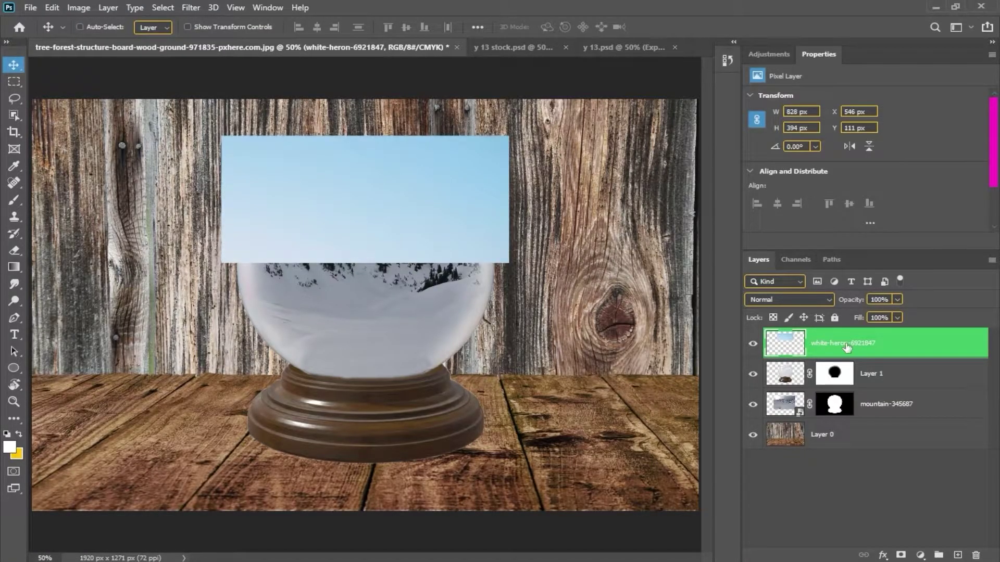
- Move the white-heron-6921847 sky layer beneath the globe layer and mask it with the globe's outline
drag(784, 343, 781, 356)
ctrl+click(785, 347)
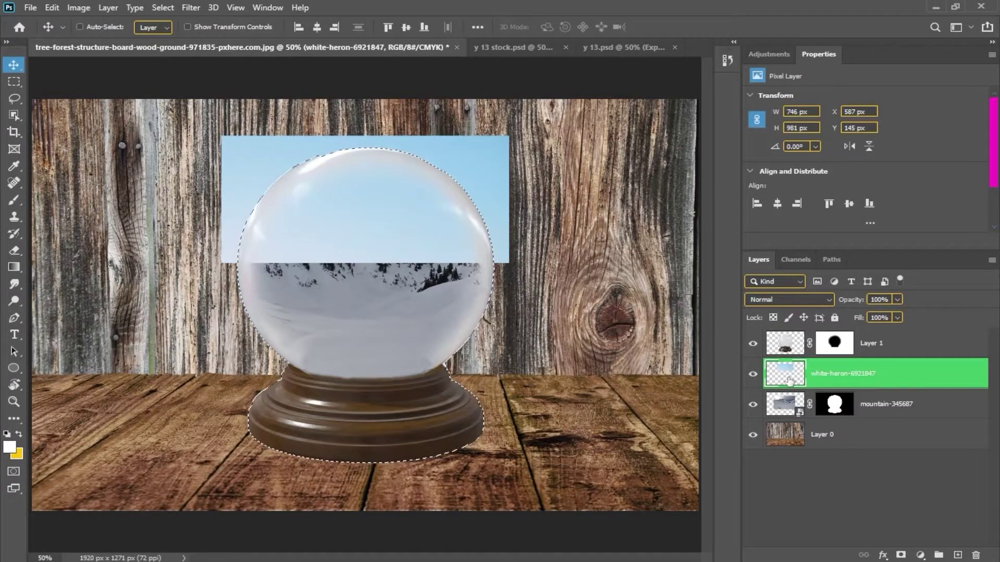
click(784, 344)
click(13, 115)
click(323, 220)
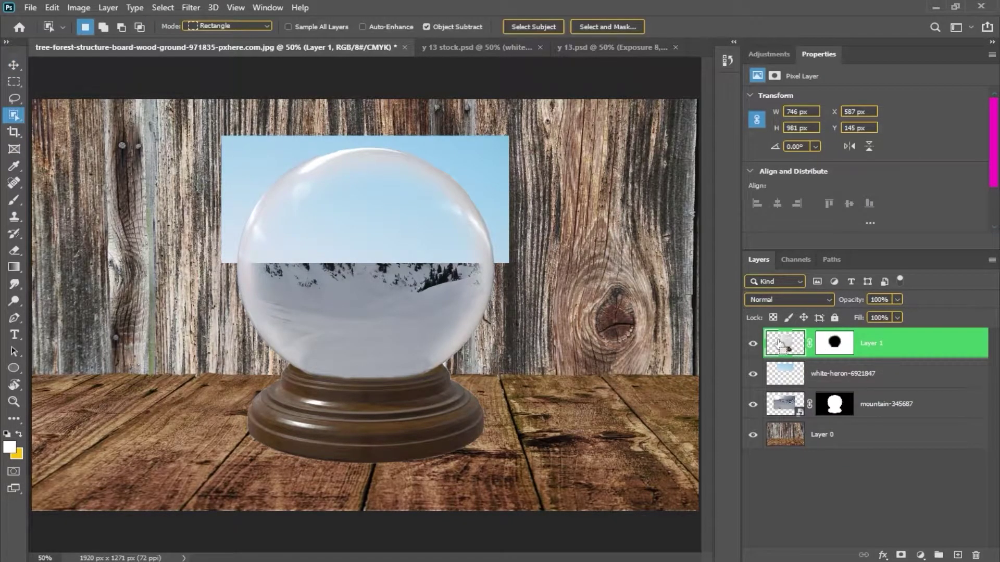
ctrl+click(780, 345)
click(839, 375)
click(901, 555)
- Paint the sky layer's mask with soft 40 and 70 px brushes so the blue sky blends into the mountain ridge
click(13, 200)
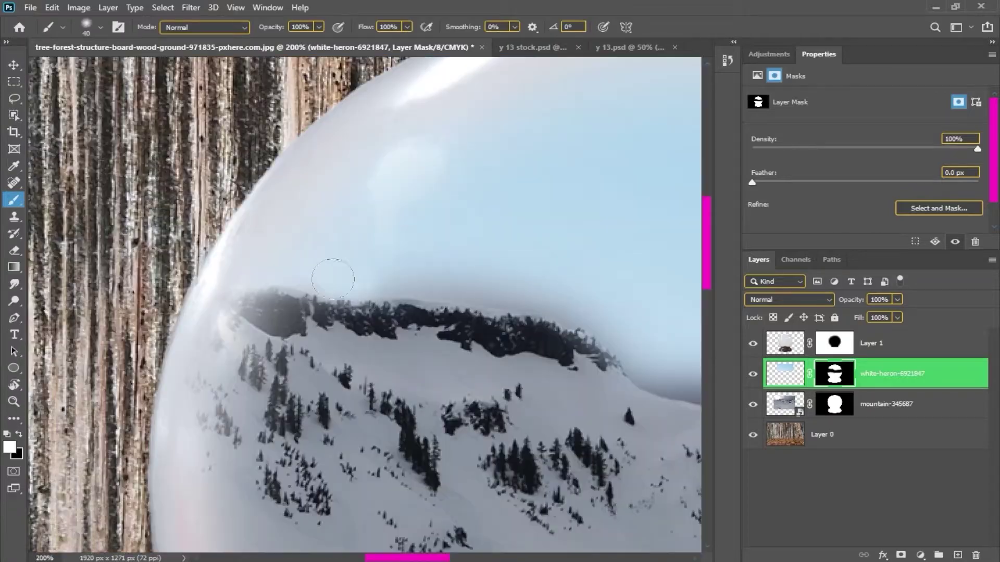
drag(333, 279, 515, 293)
drag(482, 292, 237, 229)
mouse_move(332, 255)
mouse_down()
mouse_move(437, 328)
mouse_move(534, 328)
mouse_up()
drag(510, 327, 454, 327)
key(x)
key(x)
mouse_move(374, 356)
mouse_down()
mouse_move(430, 346)
mouse_move(428, 336)
mouse_up()
mouse_move(476, 320)
mouse_down()
mouse_move(306, 334)
mouse_move(534, 298)
mouse_move(595, 301)
mouse_move(535, 273)
mouse_move(330, 288)
mouse_move(507, 321)
mouse_up()
key(bracketright)
key(bracketright)
key(bracketright)
drag(299, 281, 528, 325)
drag(535, 236, 199, 229)
key(ctrl+minus)
key(ctrl+minus)
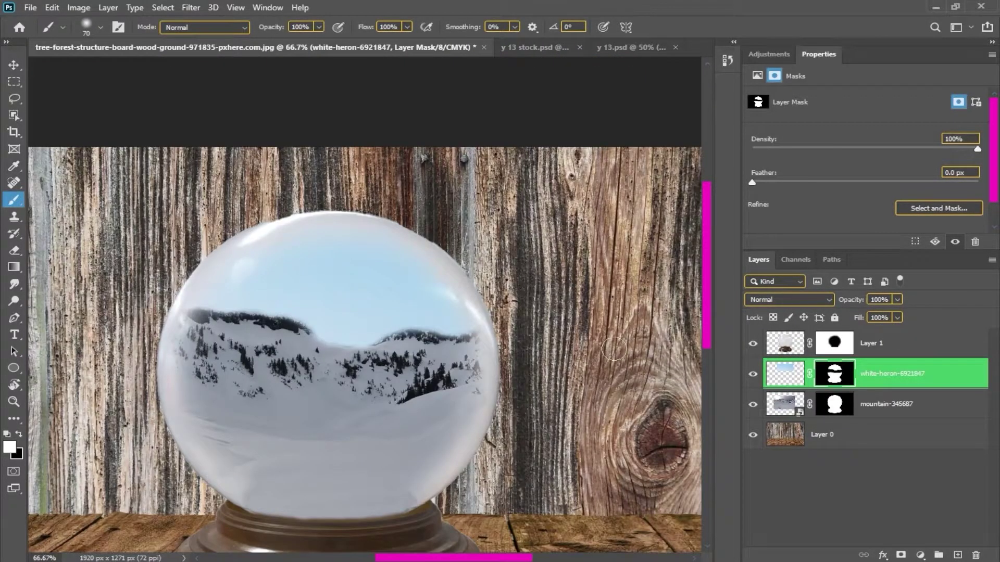
- Apply a 15 px Tilt-Shift blur to the mountain layer, blurring the peaks and keeping the snowy foreground in focus
click(789, 405)
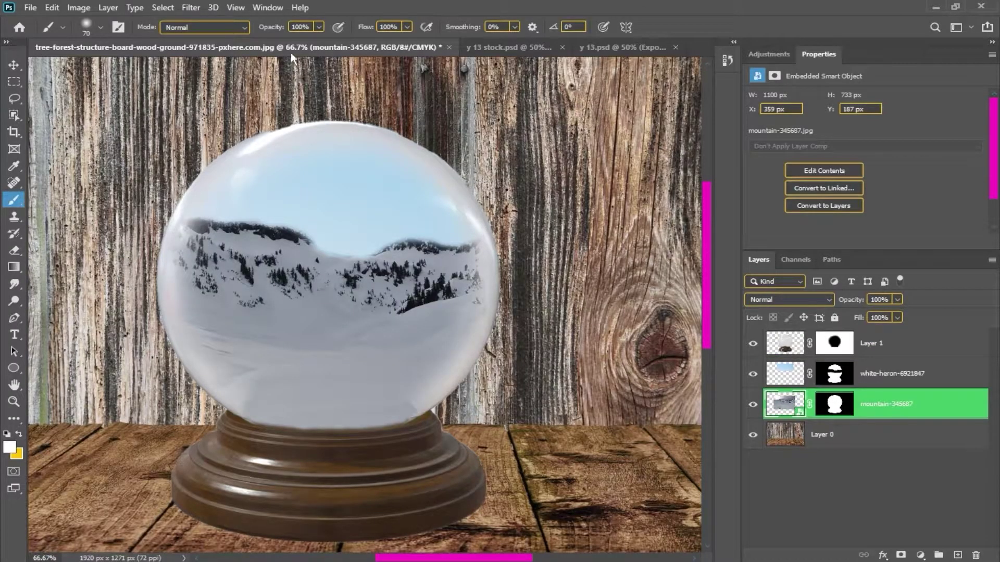
click(188, 8)
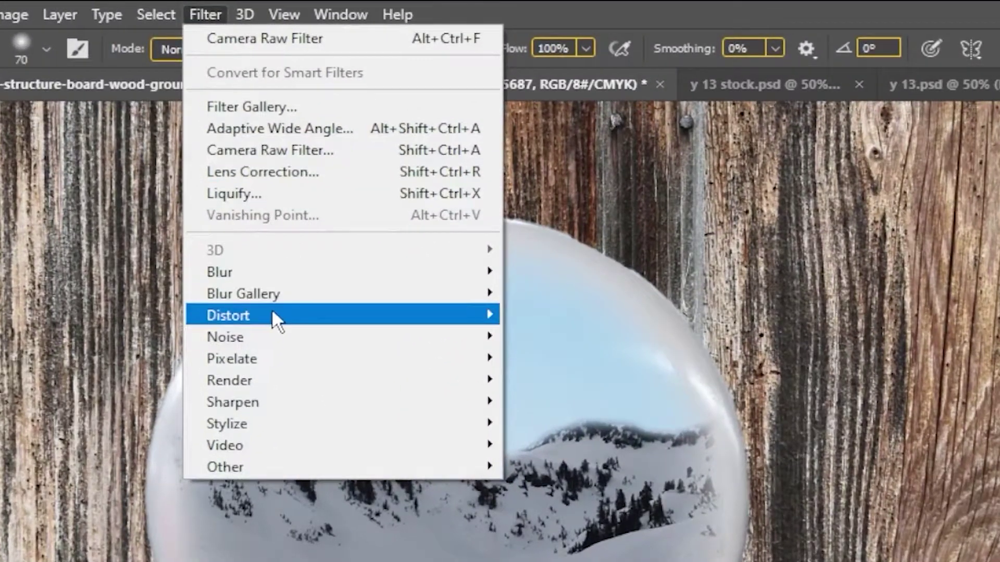
mouse_move(221, 177)
mouse_move(435, 291)
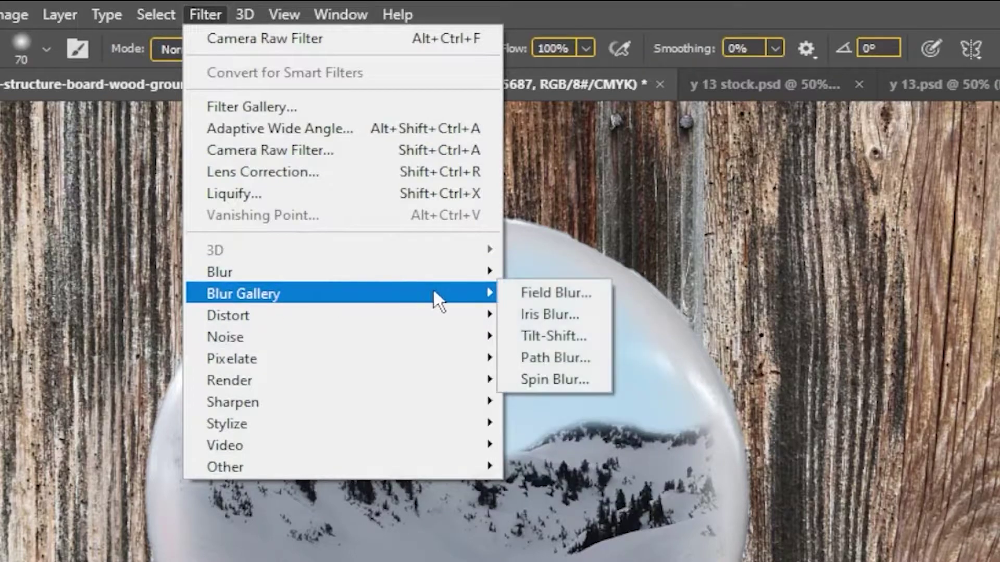
click(537, 332)
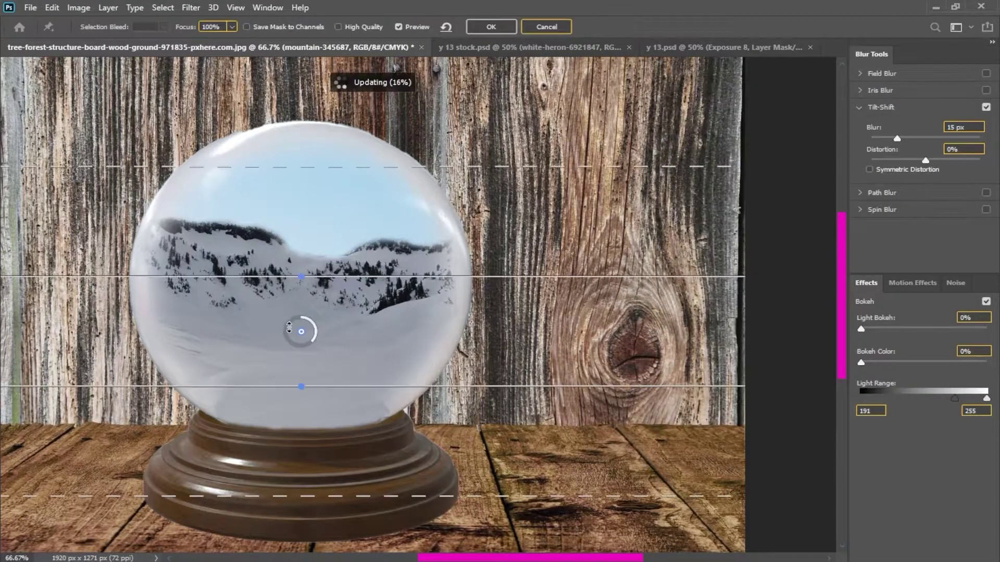
drag(301, 332, 300, 359)
drag(310, 521, 310, 452)
drag(297, 413, 298, 482)
drag(297, 359, 300, 367)
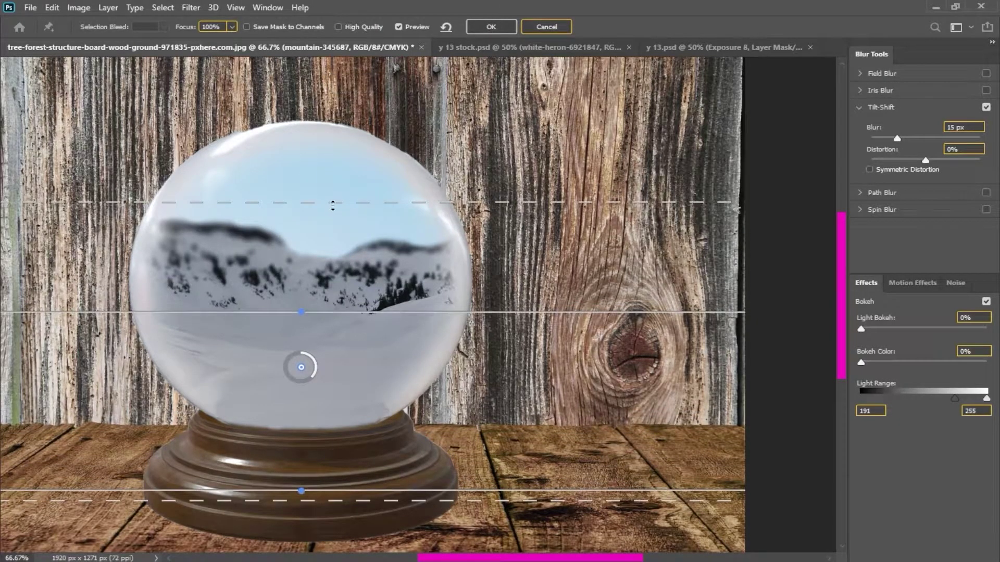
mouse_move(355, 313)
mouse_down()
mouse_move(358, 354)
mouse_move(359, 328)
mouse_up()
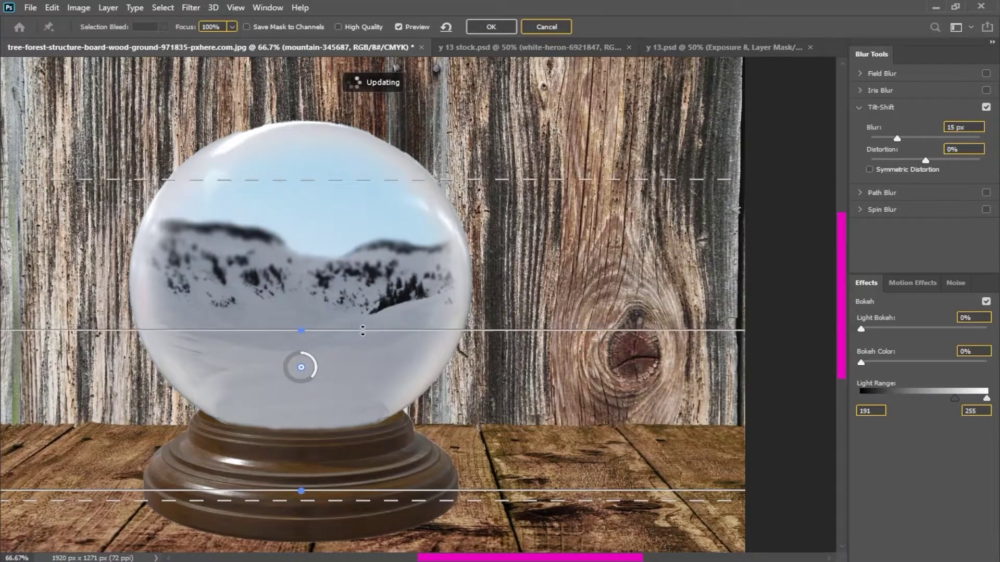
key(Return)
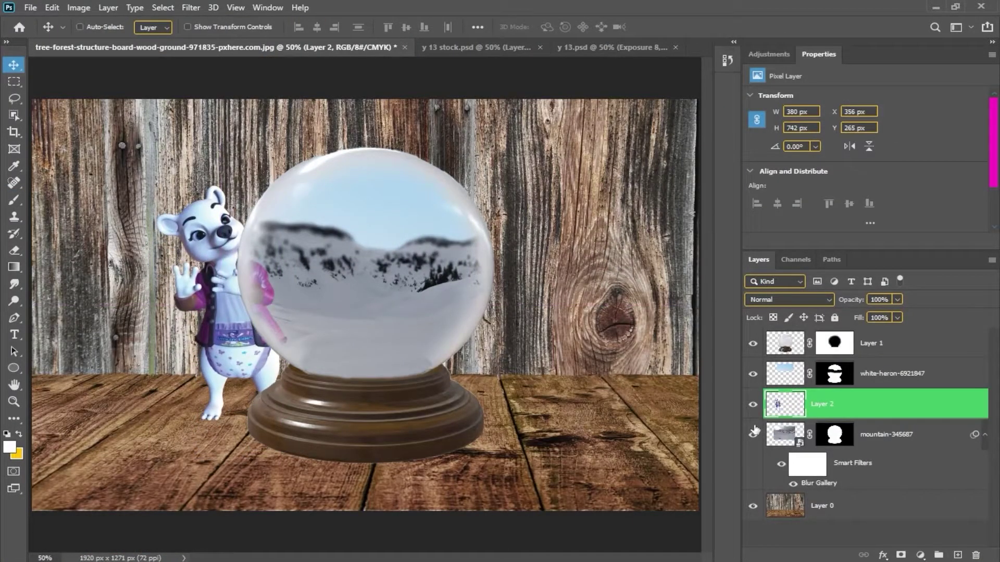
- Move the white bear layer beneath the mountain layer and place the bear just left of the globe
drag(843, 404, 853, 490)
drag(211, 306, 198, 305)
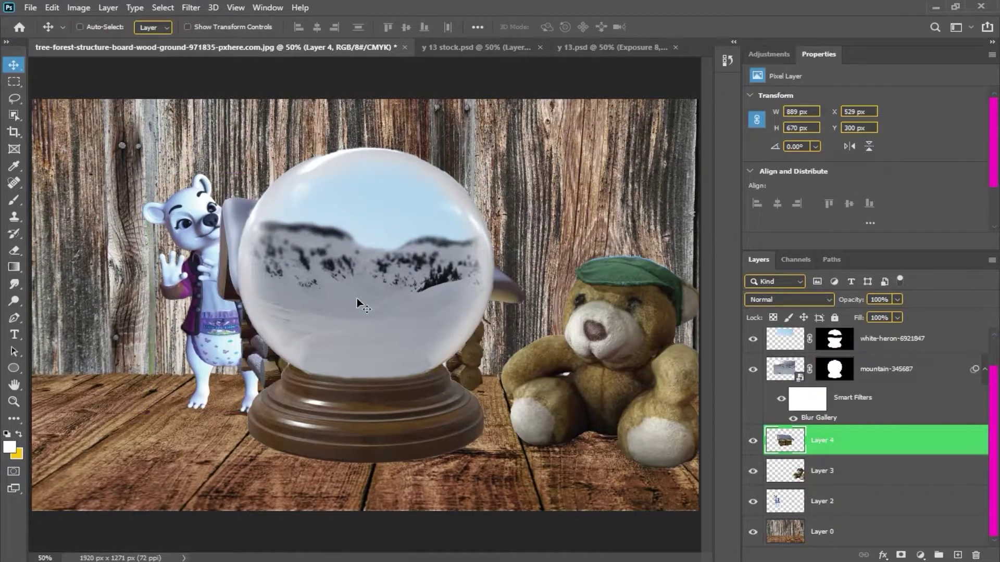
- Move the log cabin layer above the sky layer, shrink the cabin and place it in the right half of the globe
drag(806, 370, 808, 359)
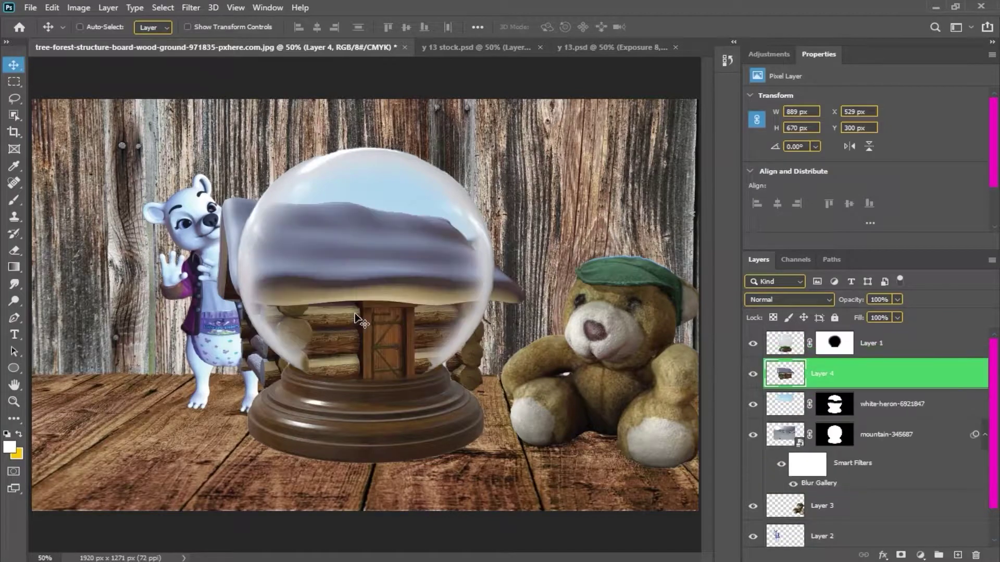
drag(359, 313, 364, 270)
key(ctrl+t)
drag(531, 155, 354, 278)
drag(325, 300, 413, 270)
drag(368, 310, 420, 309)
key(Return)
- Paste the snowy fir tree, scale it down and place it near the globe's left inner edge
key(ctrl+v)
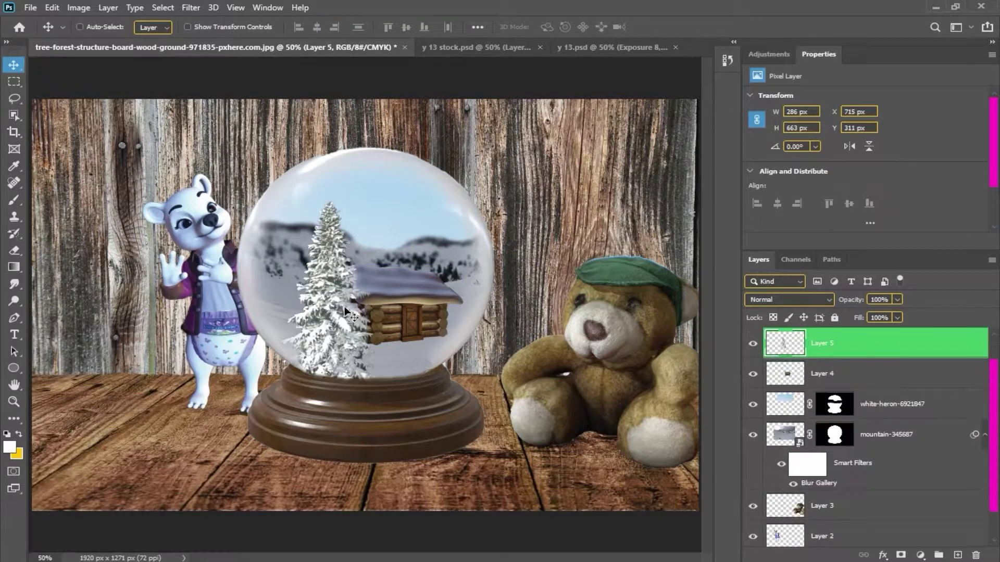
key(ctrl+t)
drag(372, 166, 333, 251)
drag(304, 311, 274, 298)
drag(303, 240, 314, 218)
drag(285, 306, 289, 317)
key(Return)
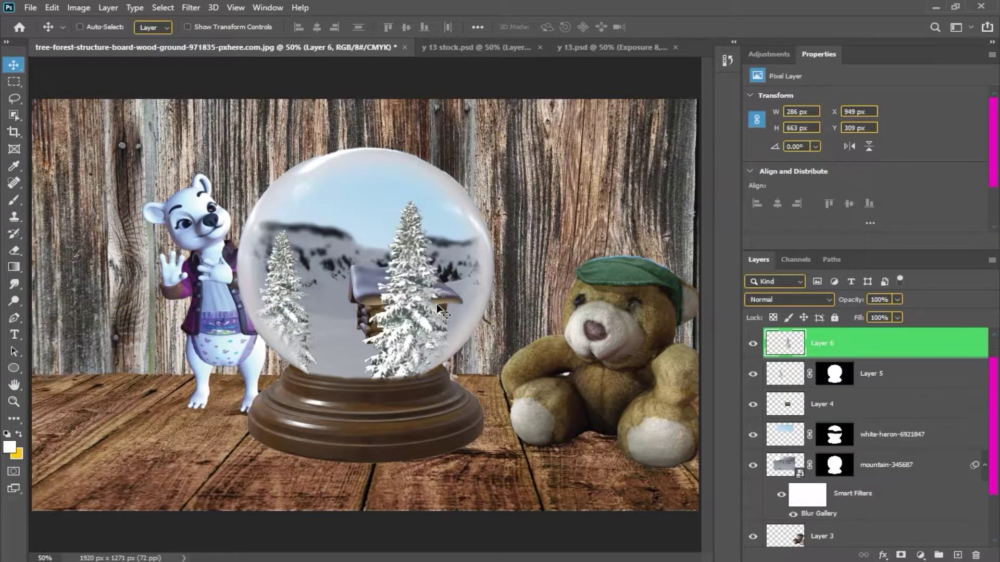
- Move the second fir tree layer beneath the cabin layer, shrink the tree and place it just left of the cabin
key(ctrl+bracketleft)
key(ctrl+bracketleft)
drag(409, 323, 369, 307)
key(ctrl+t)
drag(414, 167, 362, 282)
drag(333, 330, 320, 258)
drag(349, 210, 340, 229)
mouse_move(324, 275)
mouse_down()
mouse_move(339, 281)
mouse_move(333, 269)
mouse_move(333, 283)
mouse_up()
key(Return)
- Paste another snowy fir tree, scale it to about 45% and place it just right of the cabin inside the globe
key(ctrl+v)
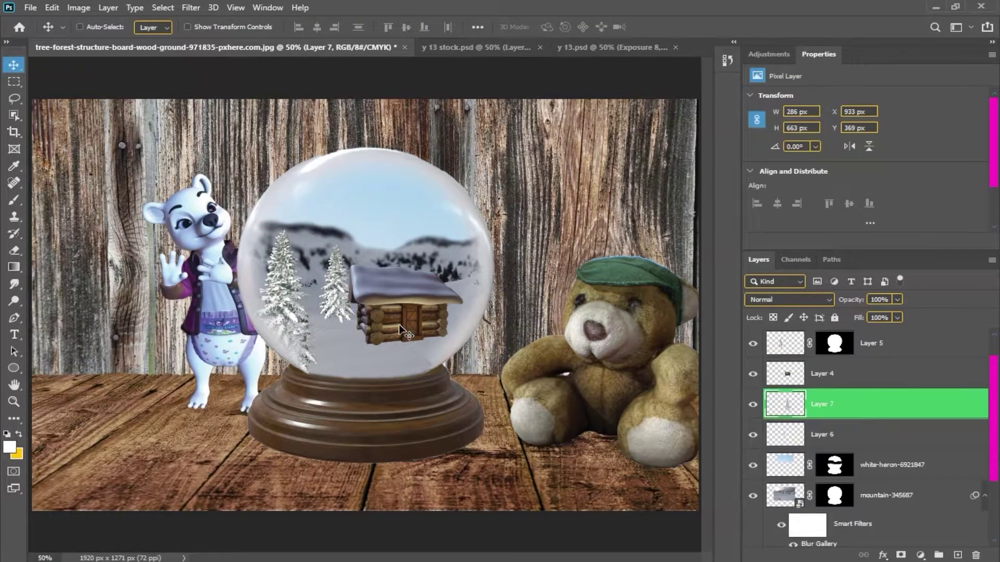
key(ctrl+t)
drag(455, 218, 417, 301)
drag(390, 368, 473, 277)
drag(499, 210, 484, 244)
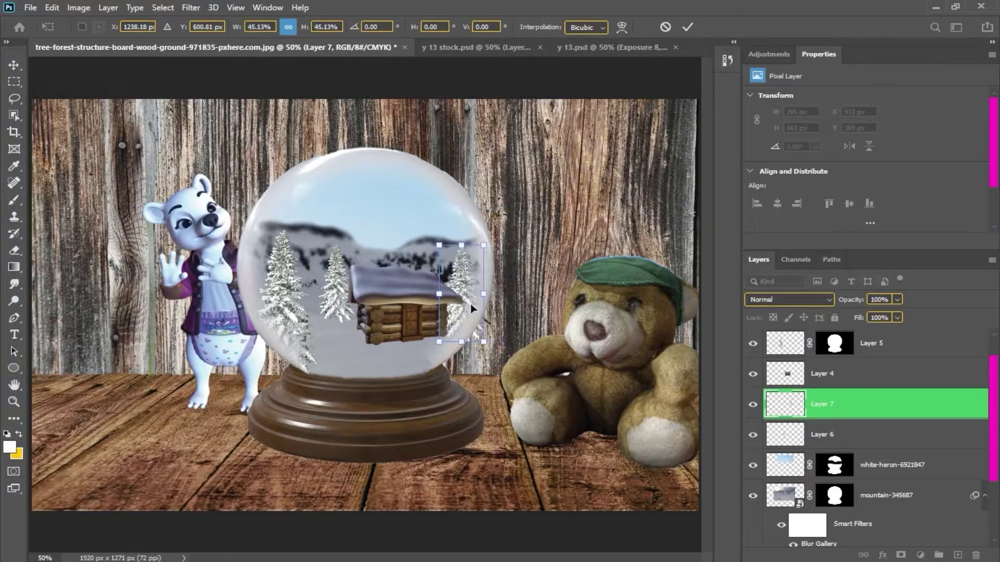
key(Return)
- Mask the tree beside the cabin to the globe's interior, using the mask of the large left fir tree as the selection
scroll(790, 400, up, 1)
ctrl+click(834, 374)
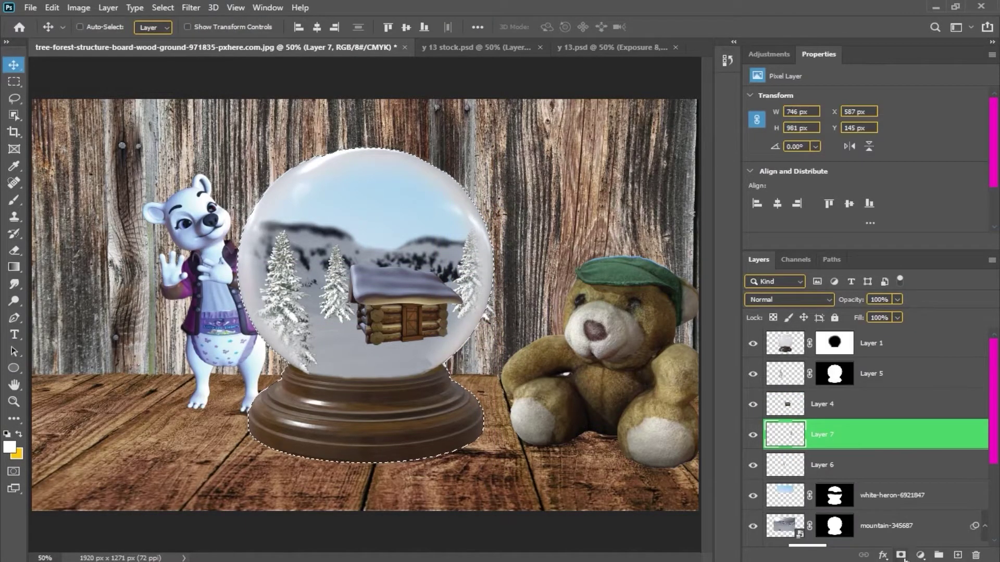
click(901, 555)
click(784, 434)
key(b)
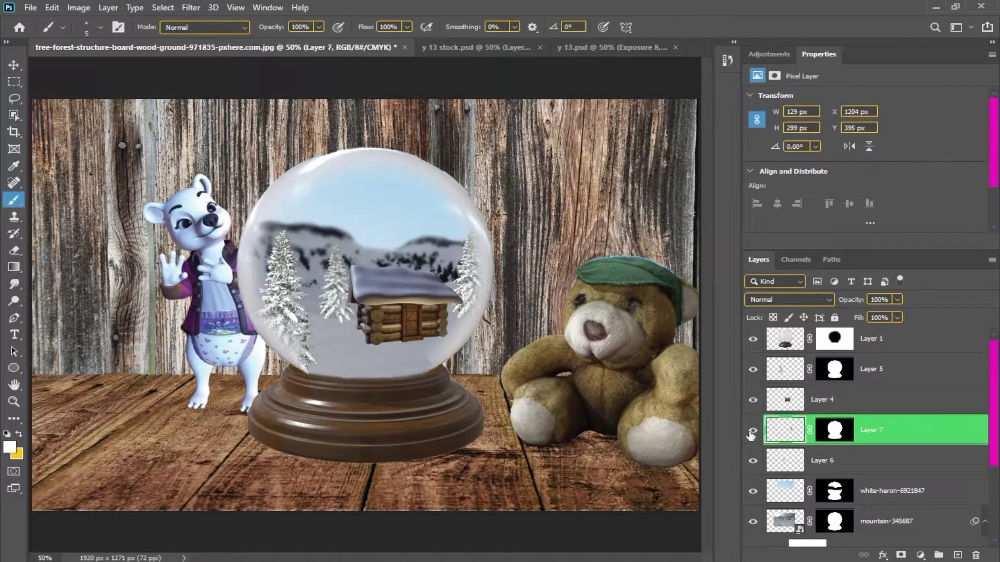
- Apply a 3 px Field Blur to the fir tree right of the cabin and repeat the filter on the large left tree
click(191, 8)
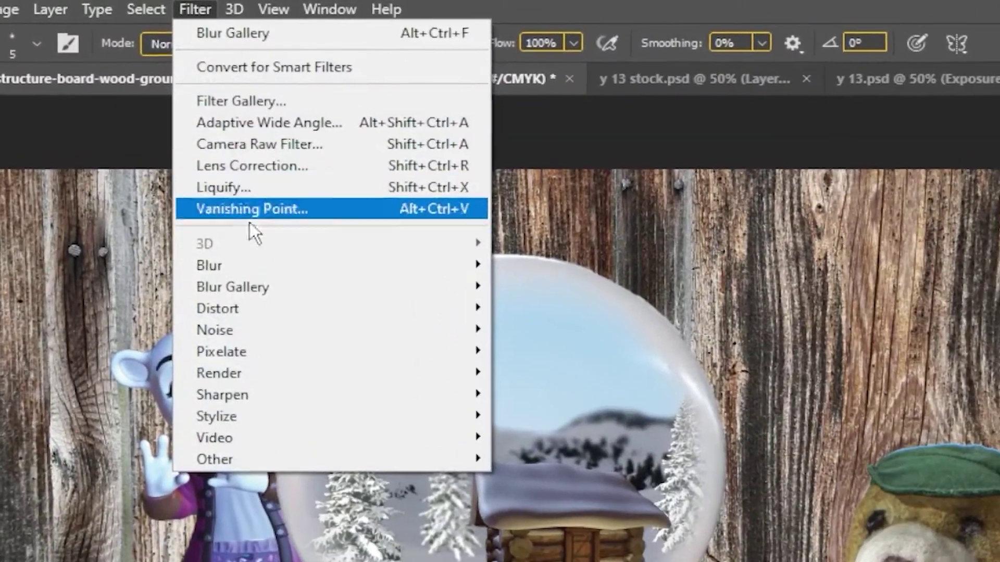
mouse_move(218, 153)
mouse_move(408, 290)
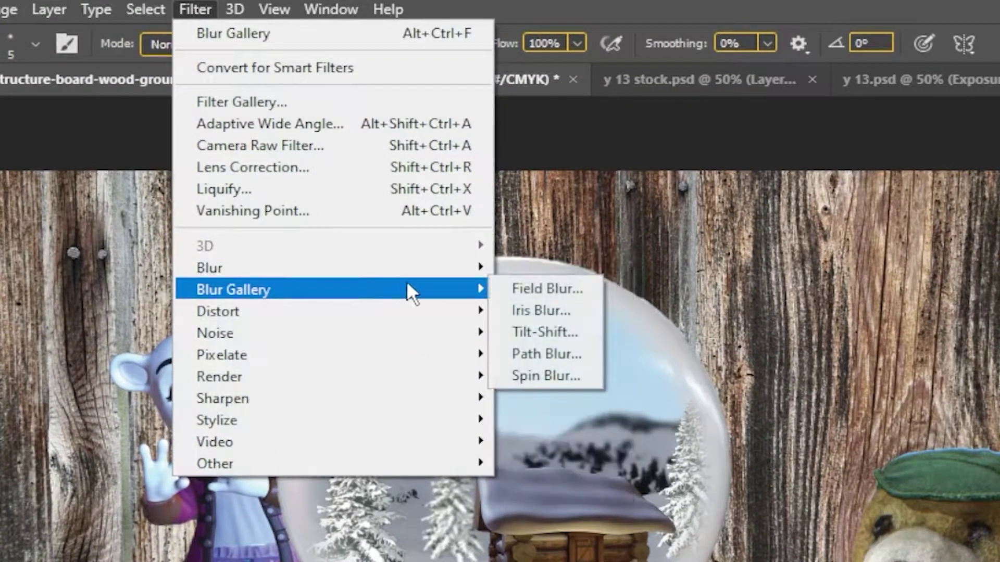
click(532, 290)
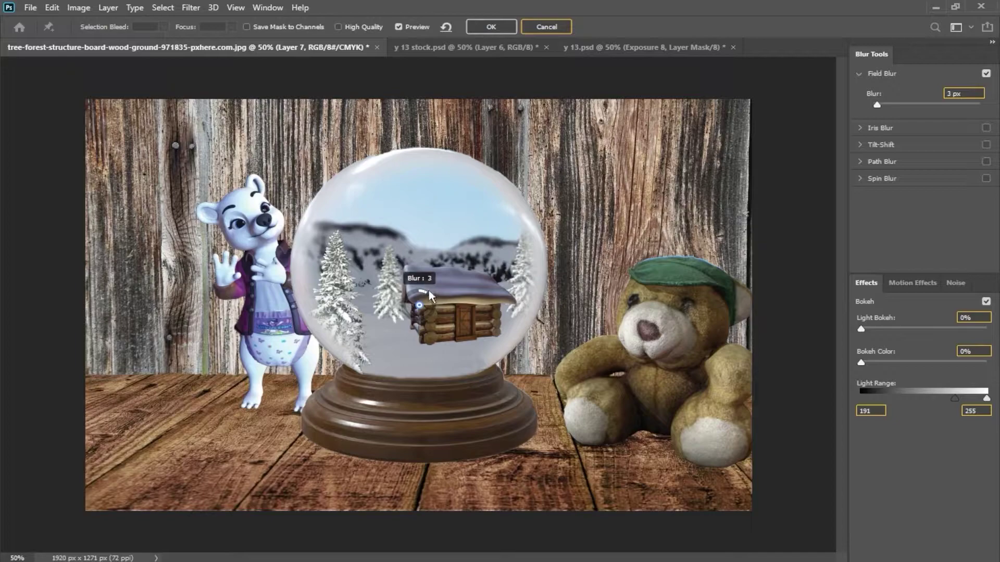
key(Escape)
click(890, 369)
click(191, 8)
click(194, 20)
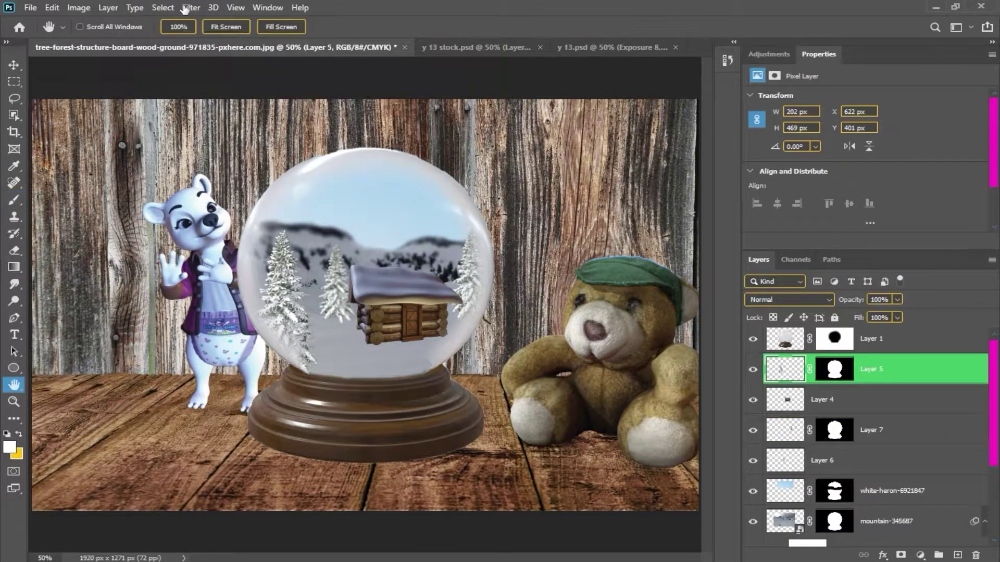
- Add an Exposure adjustment clipped to the mountain layer with an exposure of -4.54
scroll(890, 428, down, 4)
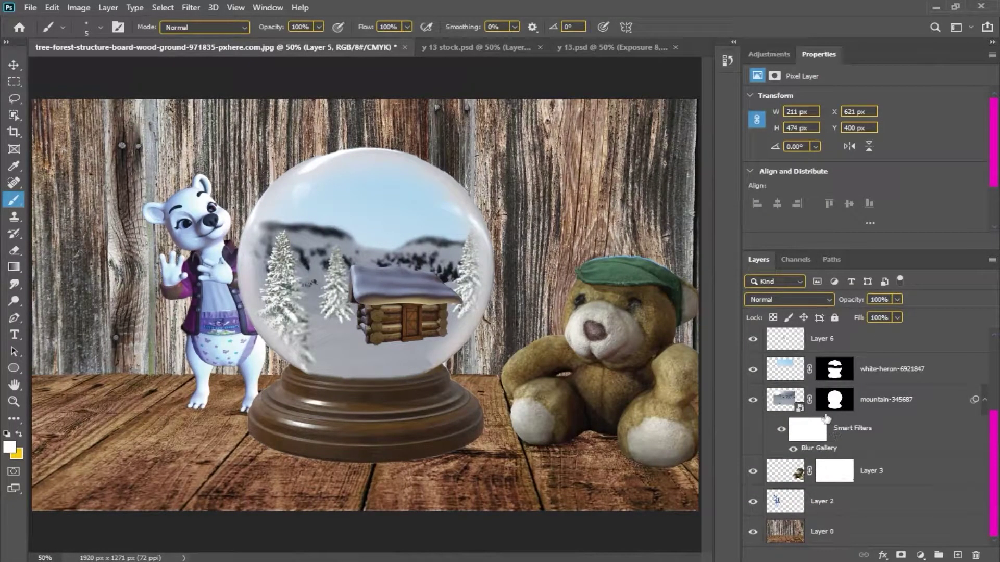
click(783, 401)
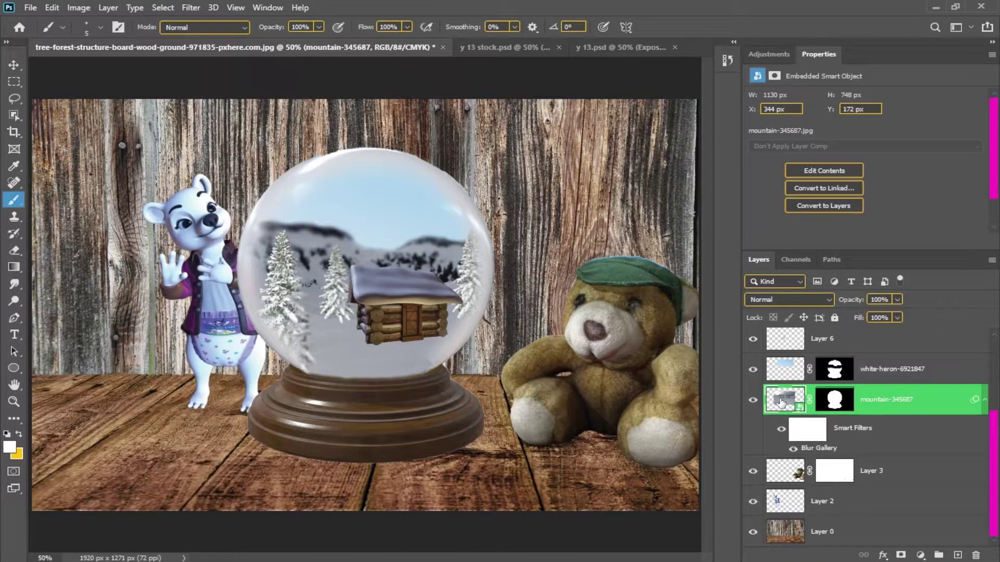
click(920, 555)
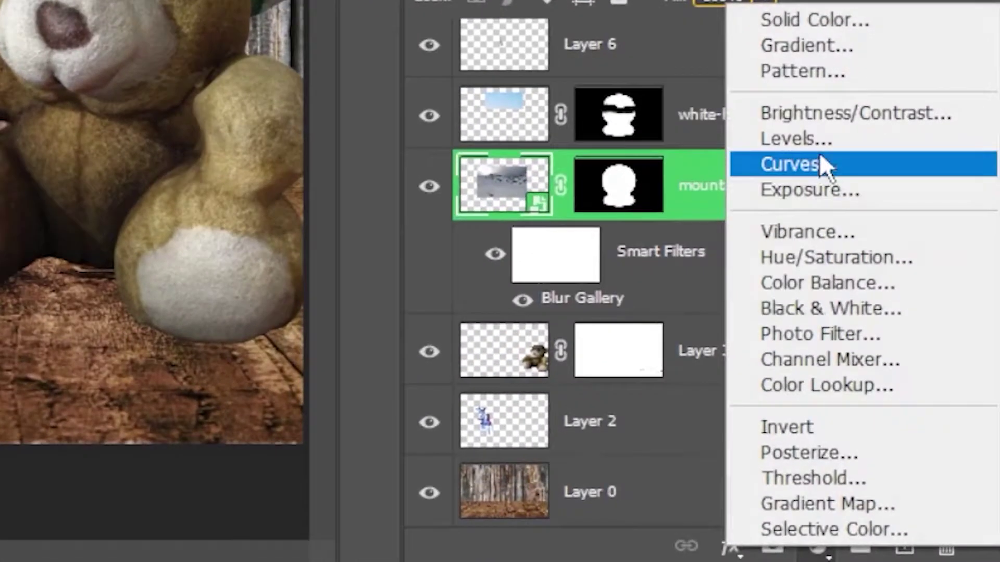
click(927, 407)
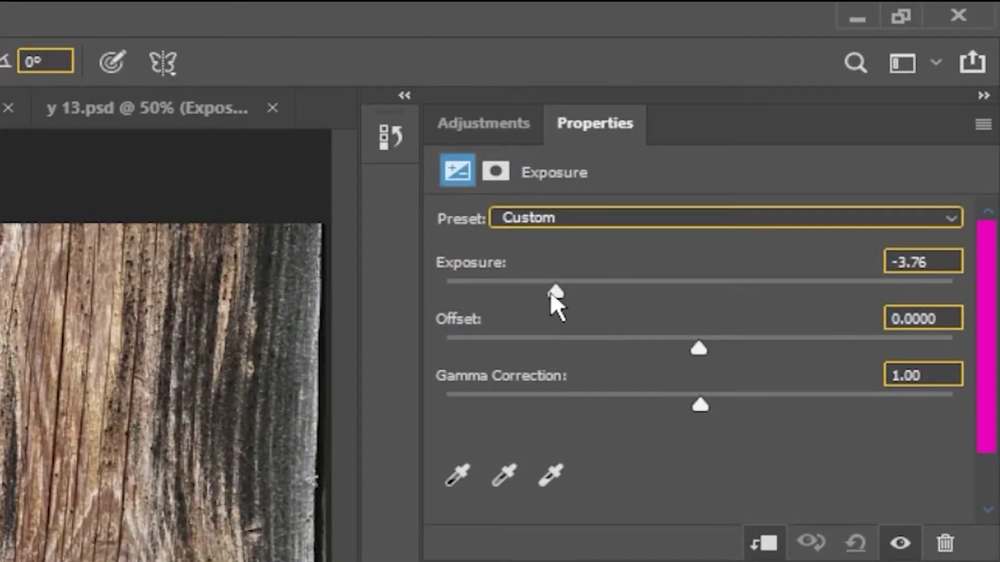
drag(551, 291, 542, 293)
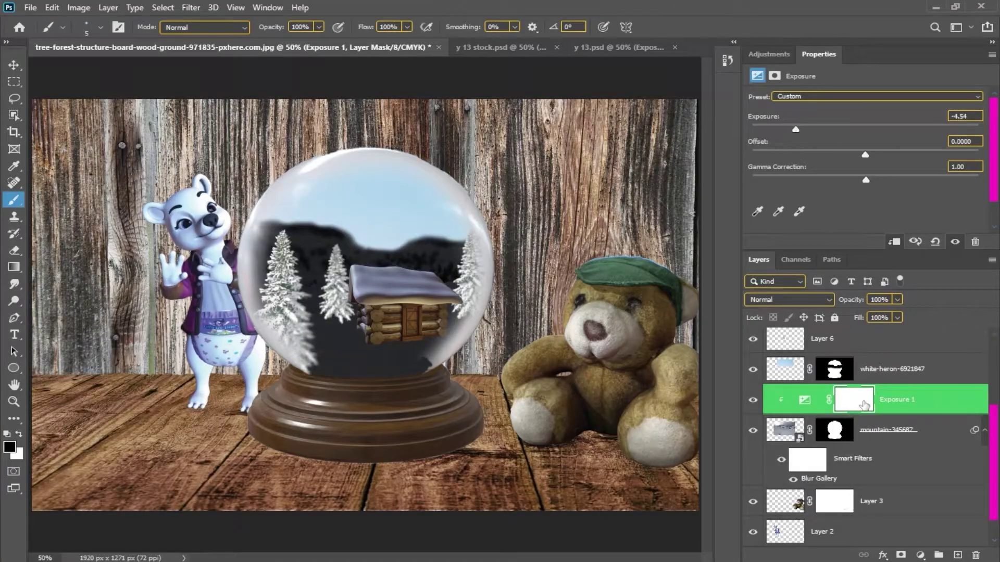
- Invert the first Exposure mask and paint shadows on the snow beneath the fir trees
click(863, 406)
key(ctrl+i)
key(ctrl+1)
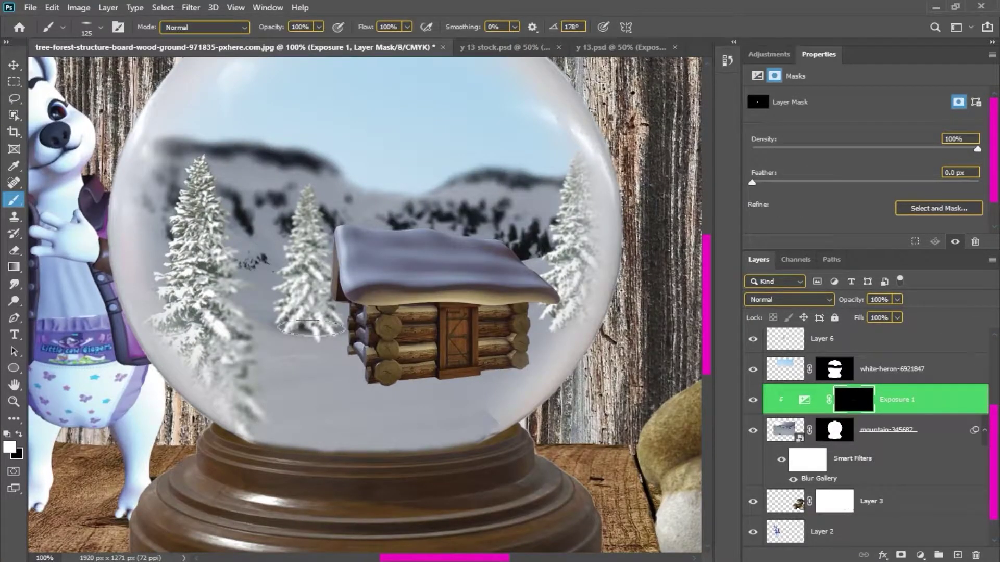
click(303, 331)
drag(589, 335, 569, 277)
key(ctrl+0)
key(ctrl+1)
mouse_move(275, 521)
mouse_down()
mouse_move(444, 319)
mouse_move(426, 348)
mouse_up()
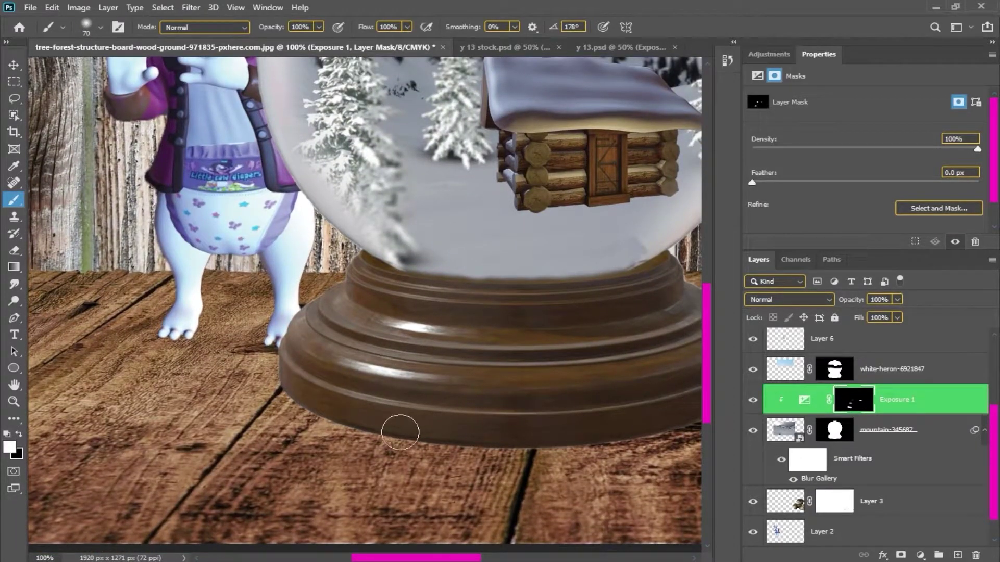
drag(490, 382, 404, 499)
- Add a second Exposure adjustment of -4.54 clipped to the mountain layer and invert its mask
click(920, 555)
click(917, 397)
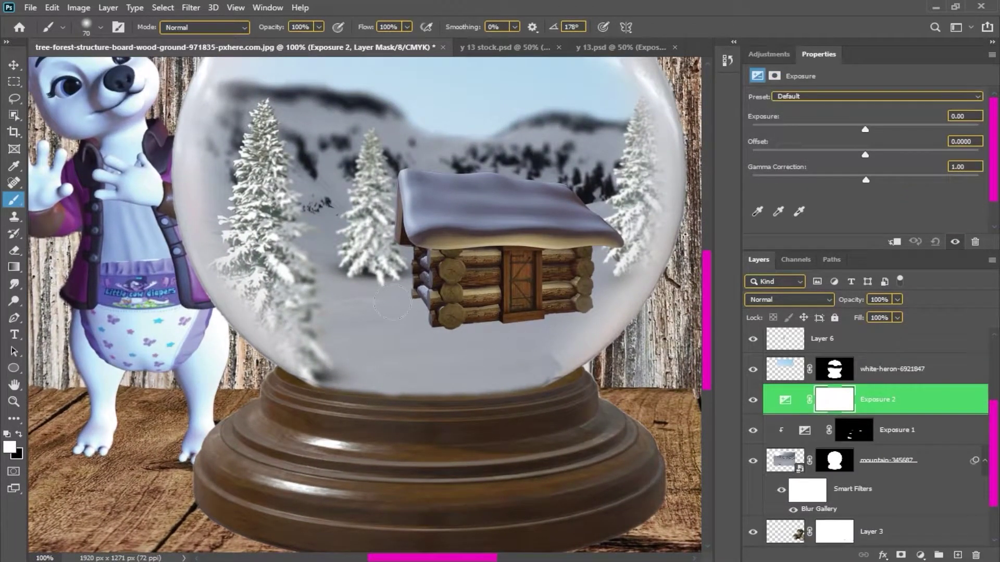
click(805, 434)
click(802, 394)
drag(867, 129, 795, 132)
click(894, 242)
key(ctrl+i)
- Paint darker shadows beneath the cabin and the nearby trees, trim the excess and lower the adjustment's opacity to 63%
drag(415, 306, 365, 277)
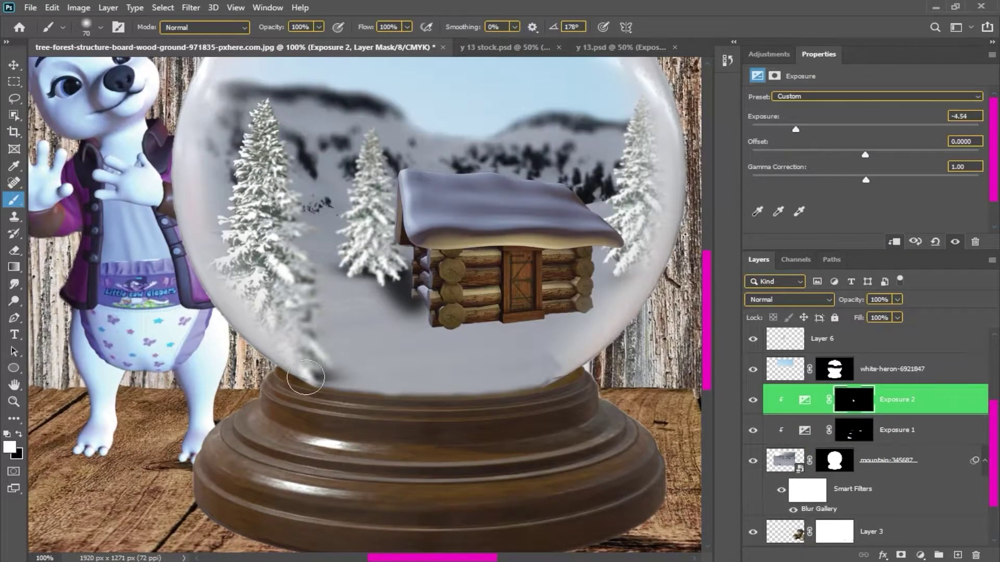
drag(313, 380, 333, 375)
drag(631, 273, 640, 273)
drag(599, 367, 570, 324)
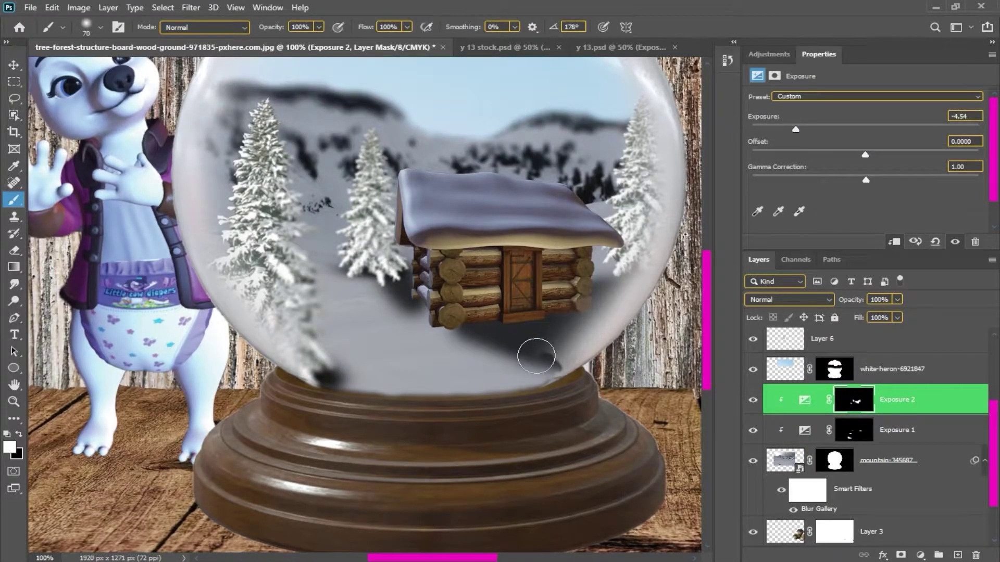
key(x)
drag(536, 357, 543, 385)
drag(846, 304, 819, 304)
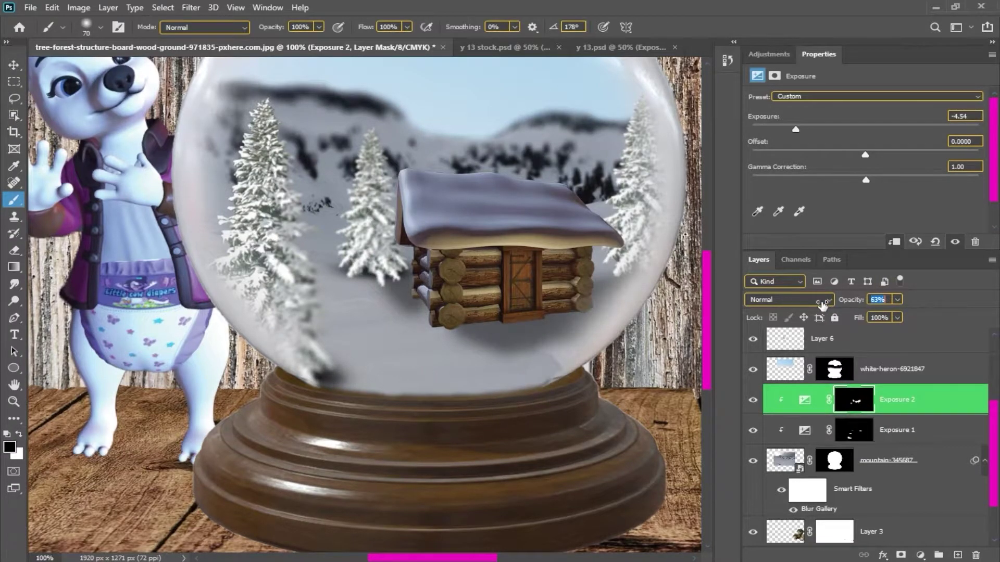
- Add an Exposure adjustment of -8.71 clipped to the wooden background layer and invert its mask
key(ctrl+minus)
drag(989, 444, 988, 517)
click(969, 531)
click(920, 555)
click(901, 411)
drag(865, 129, 785, 129)
click(894, 241)
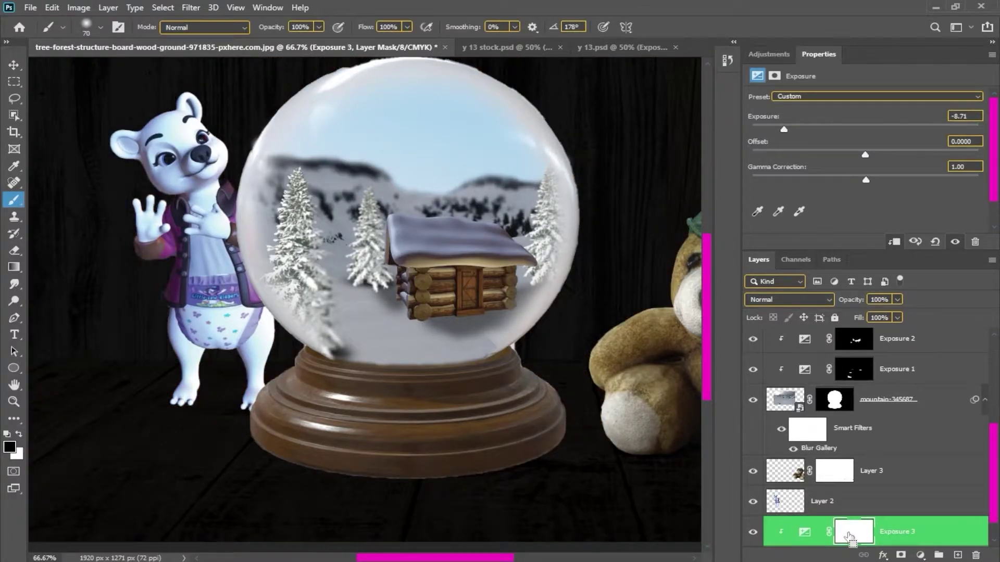
key(ctrl+i)
- Paint a contact shadow on the wooden floor along the bottom edge of the globe's base
scroll(355, 415, up, 2)
key(x)
drag(206, 365, 395, 443)
drag(396, 443, 211, 320)
mouse_move(213, 326)
mouse_down()
mouse_move(404, 339)
mouse_move(214, 326)
mouse_up()
mouse_move(220, 326)
mouse_down()
mouse_move(365, 330)
mouse_move(261, 344)
mouse_move(396, 333)
mouse_up()
scroll(375, 319, up, 1)
mouse_move(409, 317)
mouse_down()
mouse_move(156, 359)
mouse_move(386, 312)
mouse_up()
key([)
key([)
mouse_move(489, 260)
mouse_down()
mouse_move(292, 326)
mouse_move(338, 284)
mouse_up()
mouse_move(136, 359)
mouse_down()
mouse_move(439, 277)
mouse_move(604, 291)
mouse_up()
drag(136, 261, 598, 365)
drag(259, 373, 200, 339)
drag(151, 201, 260, 316)
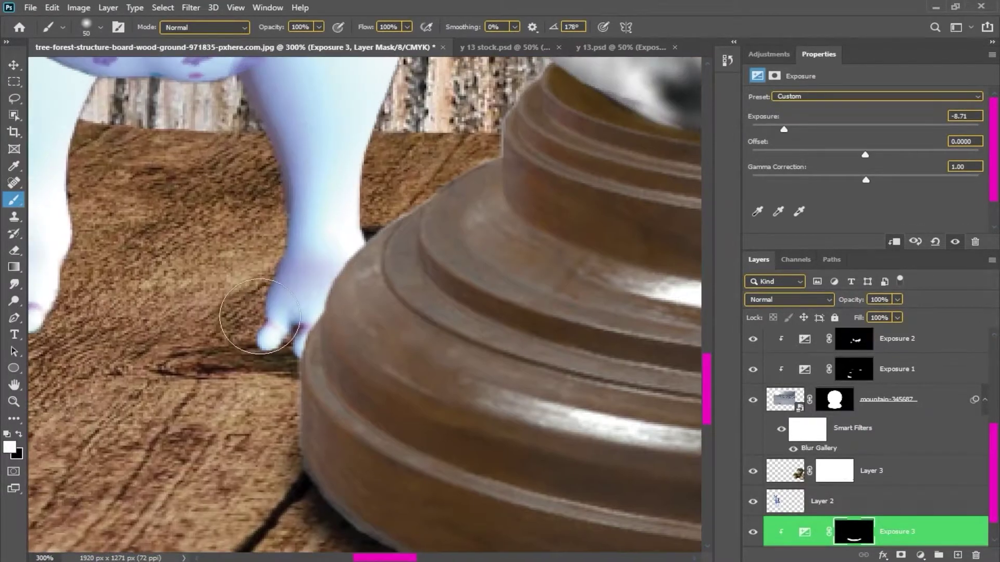
- Paint thin contact shadows on the floor around the white bear's feet with a small brush
key(ctrl+plus)
key(ctrl+plus)
key(bracketleft)
key(bracketleft)
key(bracketleft)
key(bracketleft)
key(bracketleft)
mouse_move(239, 363)
mouse_down()
mouse_move(178, 390)
mouse_move(511, 504)
mouse_up()
key(x)
drag(178, 319, 140, 423)
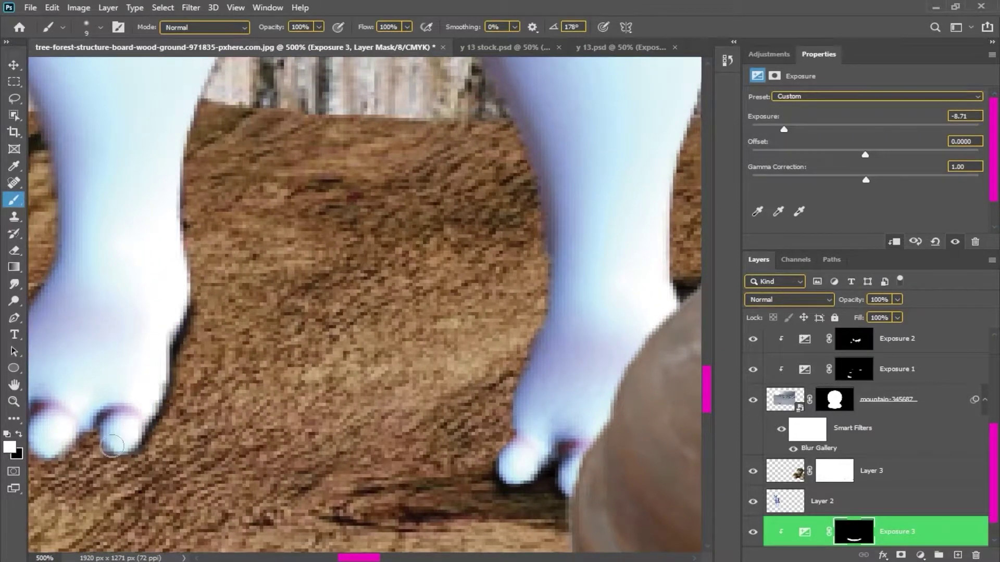
scroll(213, 429, left, 3)
key(ctrl+1)
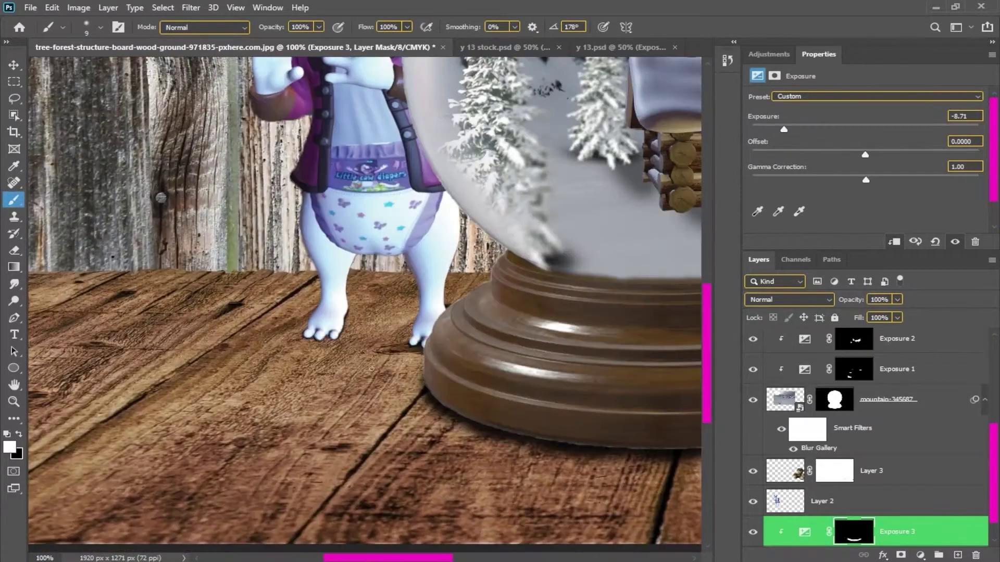
- Paint softer, wider floor shadows around the globe and the bears with a large brush at 33% opacity
click(100, 28)
key(Escape)
drag(625, 373, 368, 334)
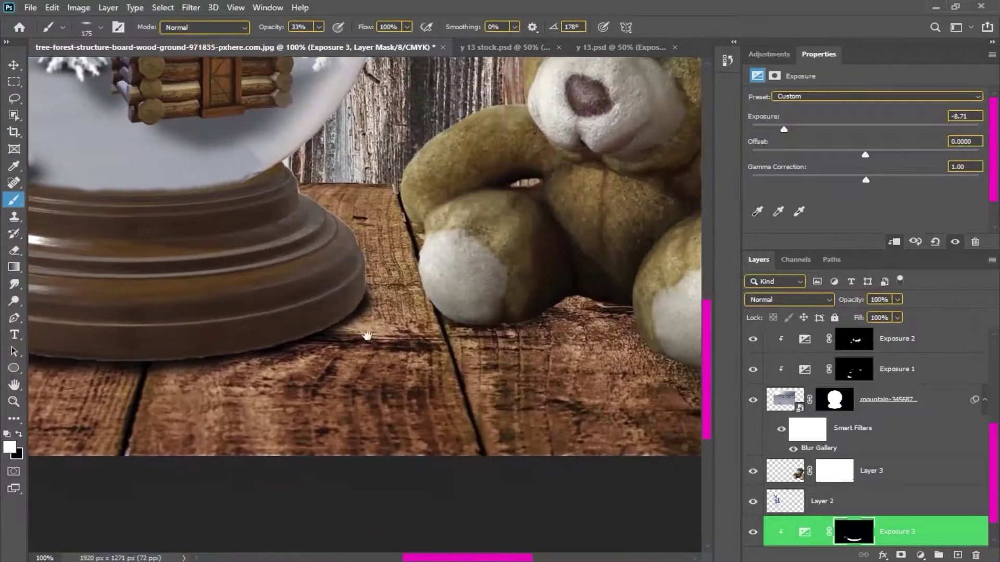
key(ctrl+minus)
key(ctrl+minus)
key(bracketright)
key(bracketright)
key(bracketright)
key(bracketright)
key(bracketright)
key(bracketright)
key(bracketright)
key(bracketright)
key(bracketright)
click(609, 439)
key(bracketleft)
key(bracketleft)
key(bracketleft)
key(bracketleft)
key(bracketleft)
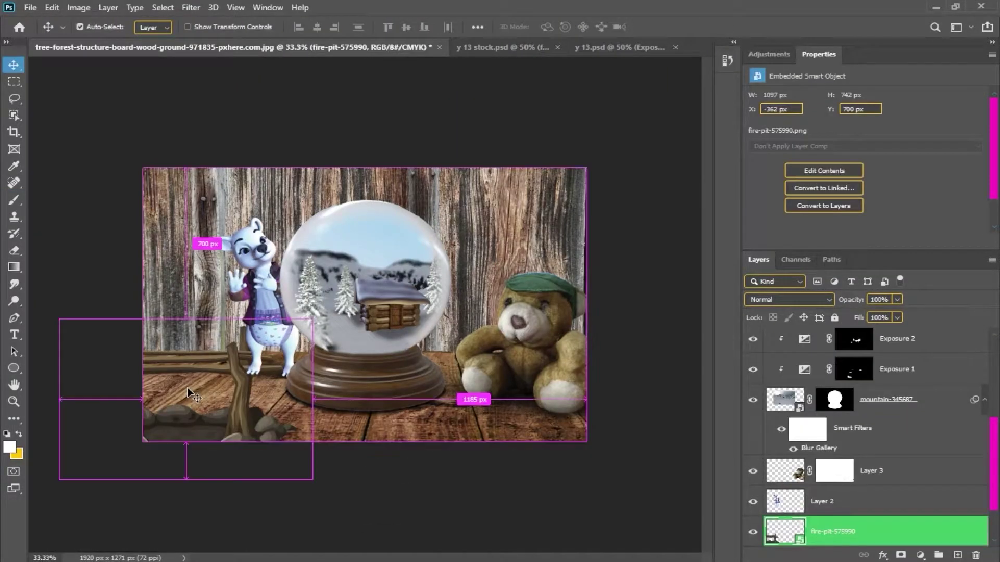
- Scale the fire pit image to about 42% and place it on the floor at the scene's lower left edge
drag(185, 320, 240, 385)
drag(169, 425, 233, 373)
drag(302, 332, 267, 353)
mouse_move(188, 407)
mouse_down()
mouse_move(198, 388)
mouse_move(190, 385)
mouse_move(200, 389)
mouse_move(190, 387)
mouse_up()
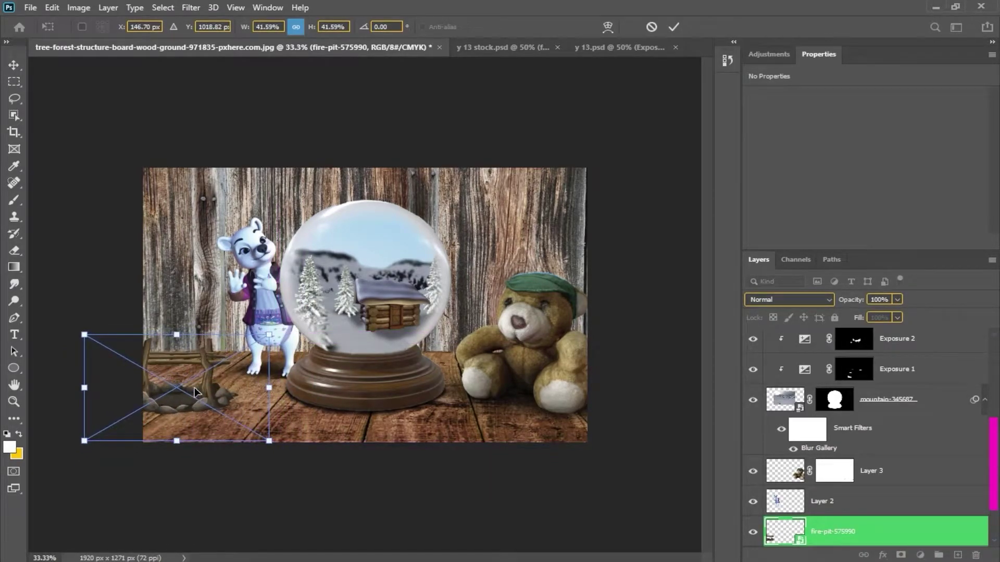
key(Return)
- Add a layer mask to the fire pit and paint out its wooden rails and the upper parts of the posts
click(901, 555)
key(b)
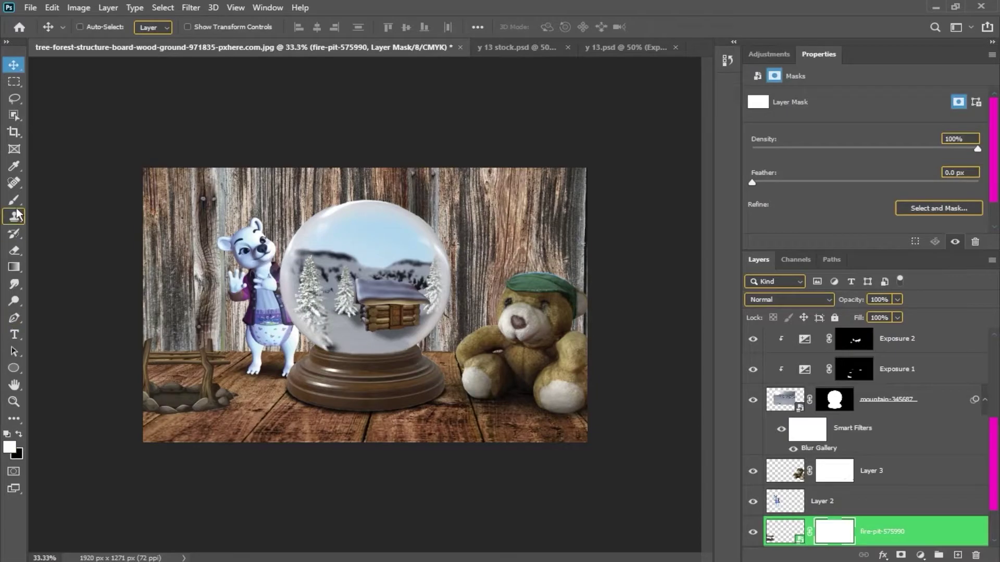
key(ctrl+plus)
key(ctrl+plus)
click(101, 26)
click(771, 363)
key(bracketleft)
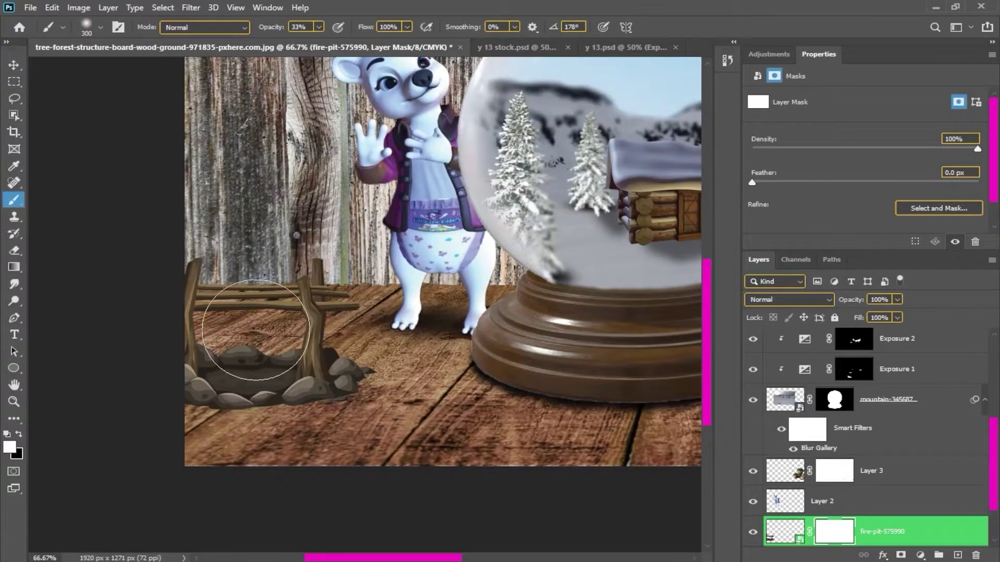
key(ctrl+plus)
key(ctrl+plus)
key(bracketleft)
key(bracketleft)
key(bracketleft)
key(bracketleft)
mouse_move(250, 301)
mouse_down()
mouse_move(419, 326)
mouse_move(418, 306)
mouse_up()
key(x)
key(bracketleft)
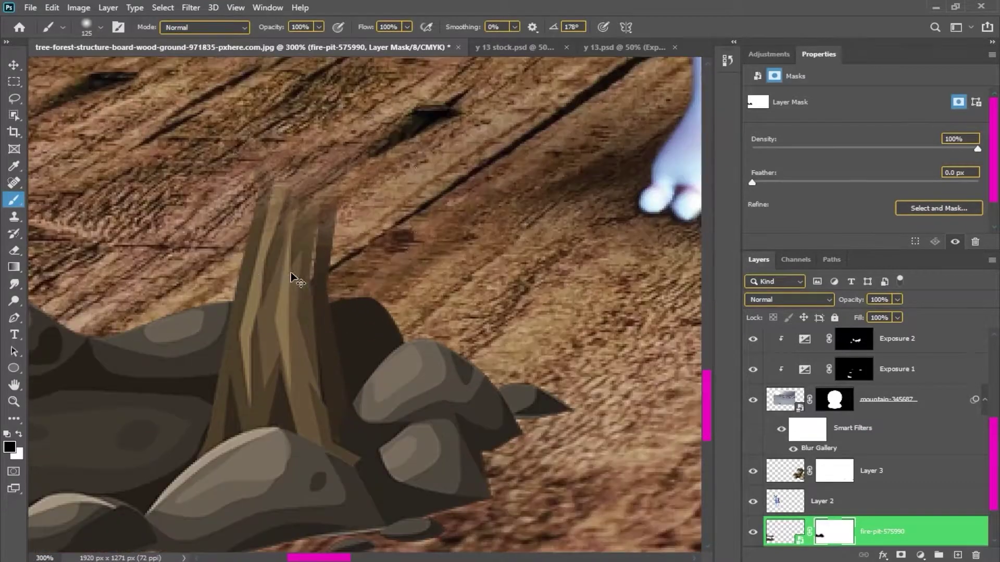
- Paint away the remaining tops of the fire pit's two posts with a smaller brush
key(bracketleft)
key(bracketleft)
key(bracketleft)
key(bracketleft)
key(bracketleft)
key(bracketleft)
key(bracketleft)
key(bracketleft)
mouse_move(297, 212)
mouse_down()
mouse_move(329, 209)
mouse_move(242, 239)
mouse_move(312, 268)
mouse_up()
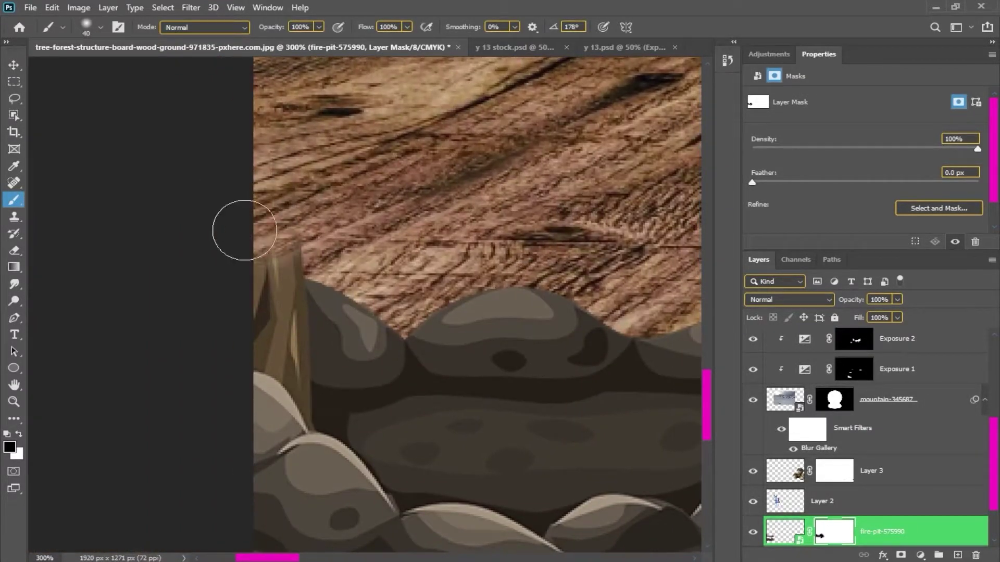
drag(239, 228, 274, 305)
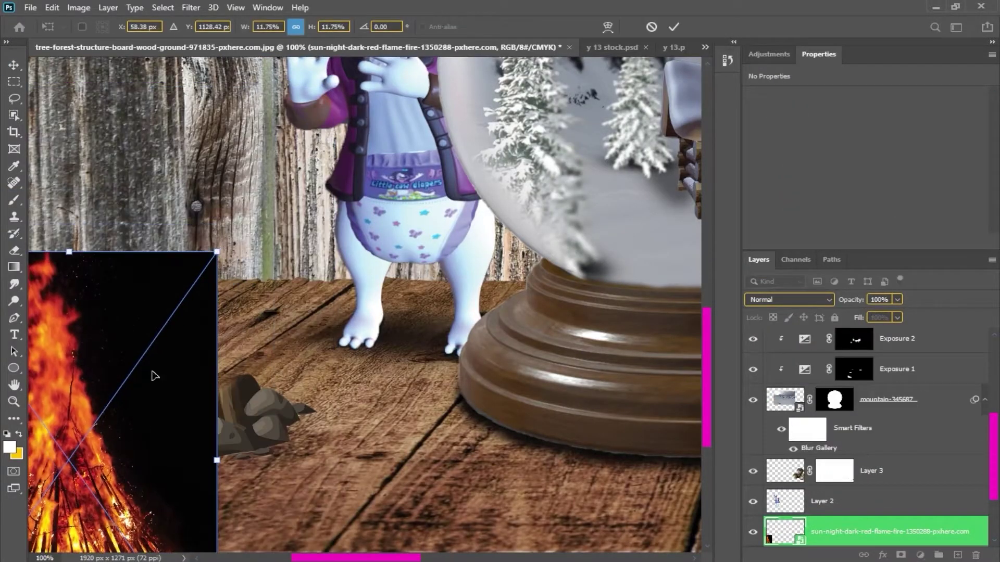
- Lower the flame image's opacity to 48%, then scale it to 8.41% width and 6.85% height and fit it over the fire pit
drag(152, 371, 252, 178)
click(790, 300)
drag(229, 297, 204, 269)
key(ctrl+minus)
drag(316, 123, 290, 159)
drag(850, 300, 823, 300)
drag(233, 328, 243, 350)
drag(299, 179, 266, 226)
drag(214, 361, 236, 343)
drag(288, 211, 265, 242)
drag(248, 319, 292, 318)
drag(159, 318, 151, 319)
drag(220, 340, 221, 354)
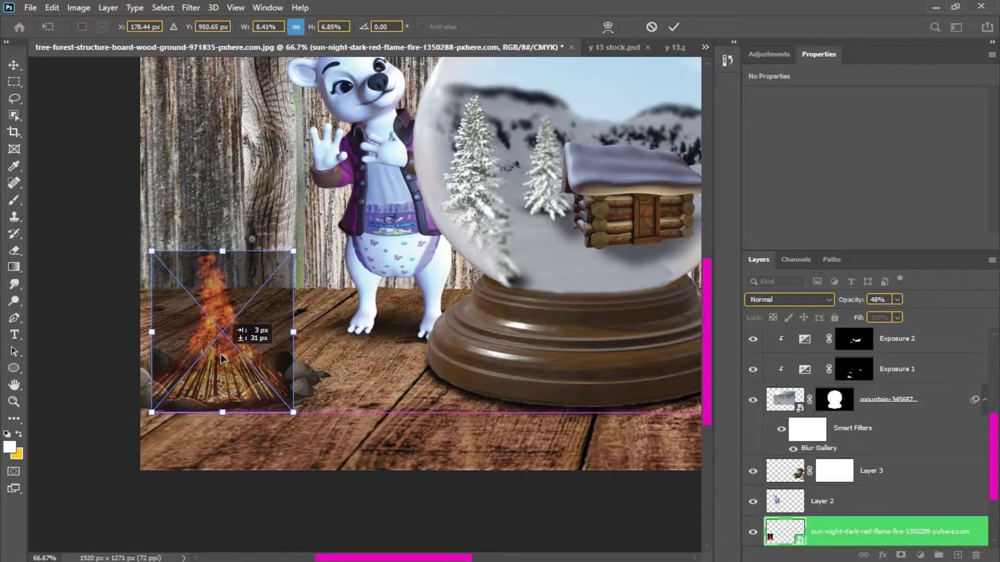
key(Return)
- Restore the flame layer's opacity to 100% and set its blend mode to Screen
key(0)
click(781, 299)
click(761, 348)
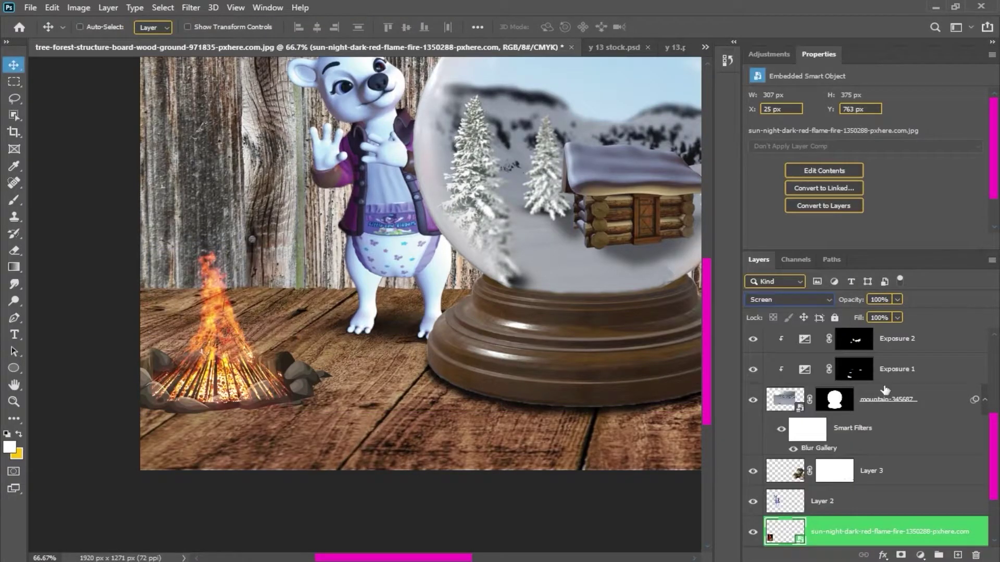
- Add a layer mask to the flame image and paint out the flames spilling over the fire pit's stones and edges
click(901, 555)
click(14, 200)
key(ctrl+plus)
key(ctrl+plus)
drag(140, 521, 307, 216)
mouse_move(295, 290)
mouse_down()
mouse_move(256, 297)
mouse_move(99, 305)
mouse_up()
mouse_move(83, 305)
mouse_down()
mouse_move(277, 302)
mouse_move(416, 274)
mouse_move(481, 286)
mouse_up()
scroll(307, 319, left, 3)
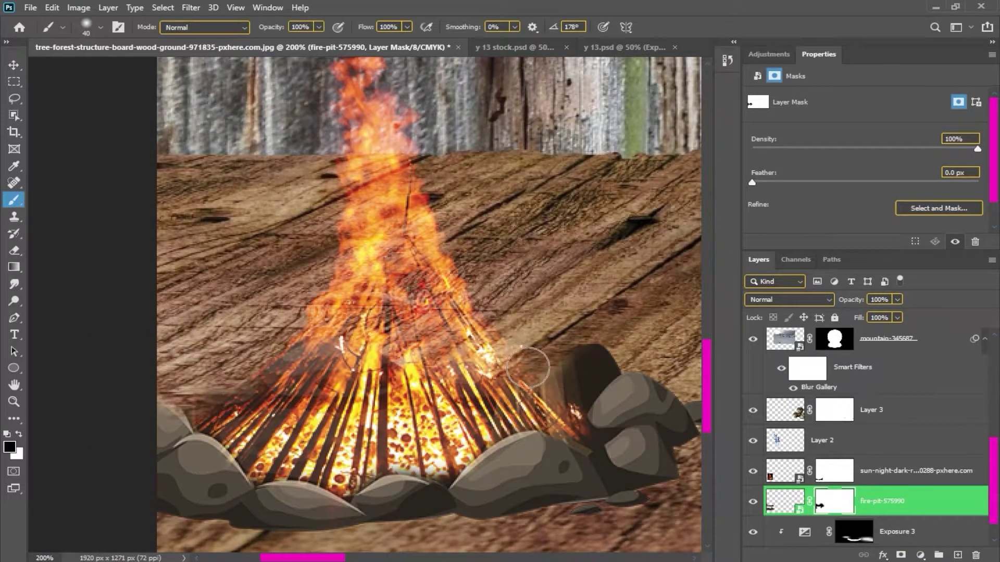
scroll(523, 375, down, 4)
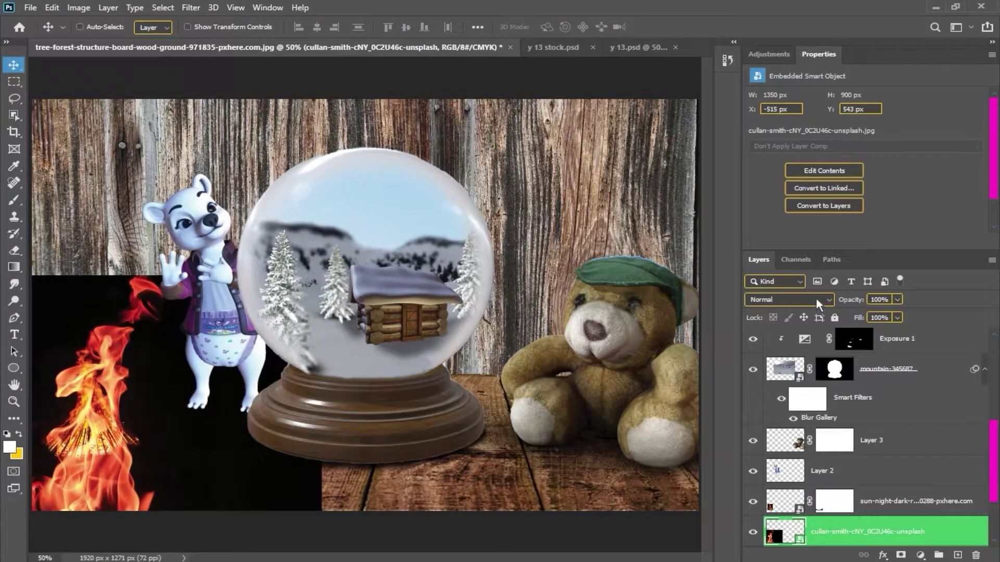
- Set the second flame image's blend mode to Screen and scale it to 610 by 422 px over the campfire
scroll(817, 299, down, 8)
drag(102, 411, 102, 371)
key(ctrl+t)
drag(342, 173, 204, 259)
drag(88, 406, 161, 397)
drag(276, 250, 183, 308)
drag(58, 433, 244, 343)
scroll(90, 427, up, 2)
drag(496, 91, 466, 148)
mouse_move(280, 308)
mouse_down()
mouse_move(308, 288)
mouse_move(290, 293)
mouse_up()
drag(334, 389, 340, 384)
drag(319, 377, 269, 301)
key(Return)
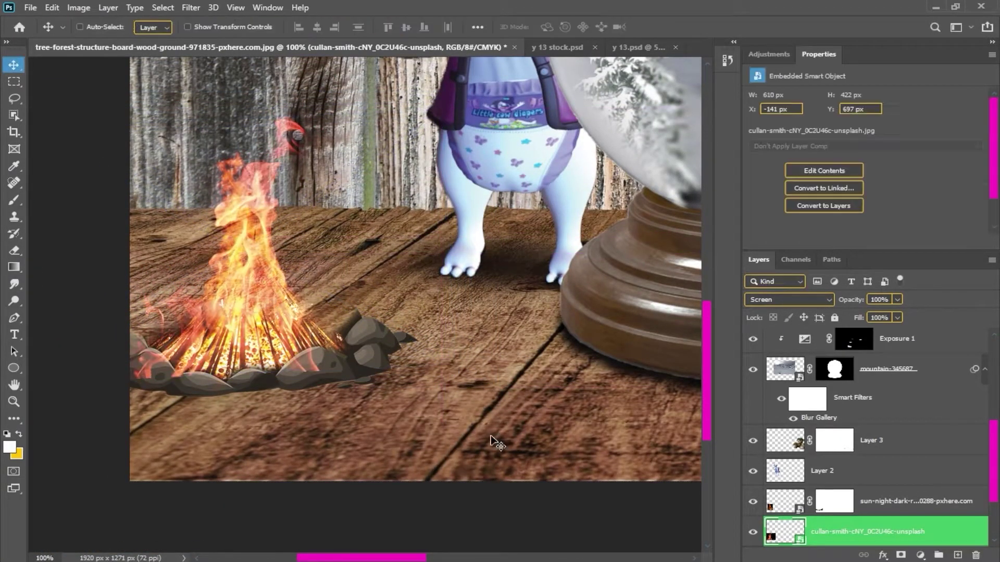
- Add a layer mask to the second flame image and paint away its flames over the fire pit's stones
click(901, 555)
key(b)
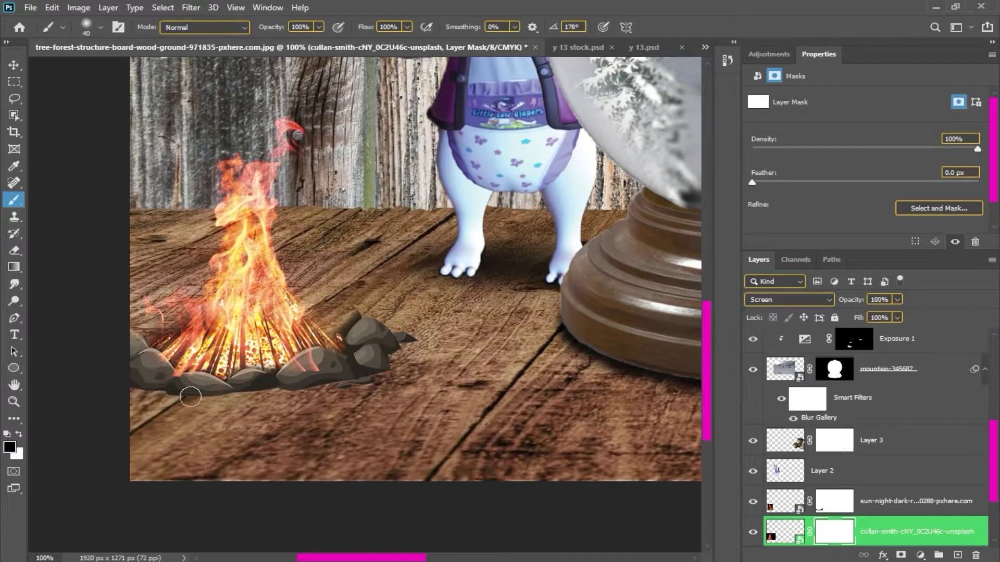
key(ctrl+0)
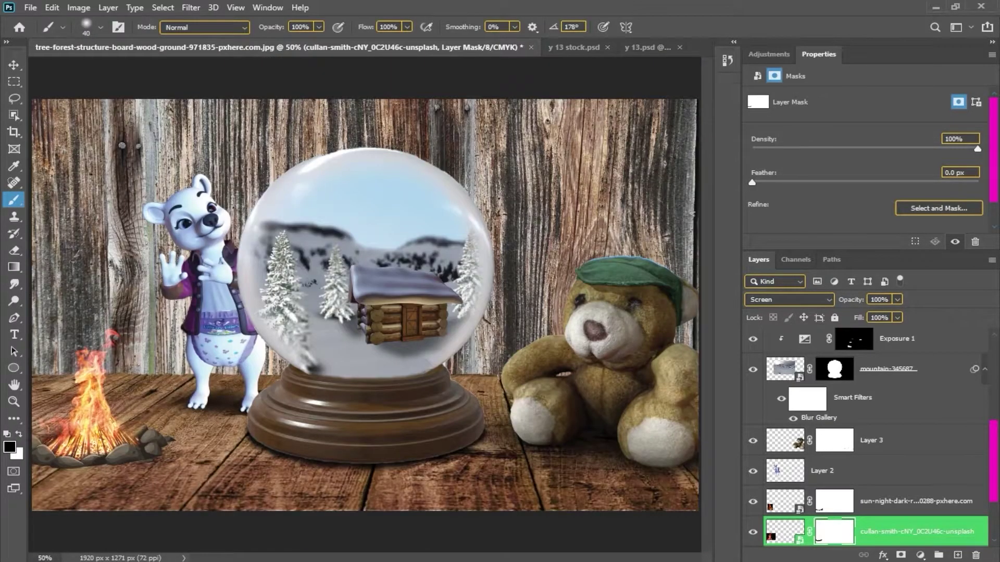
- Paint a shadow along the base of the fire pit's stones on the Exposure 3 mask
scroll(872, 511, down, 3)
click(853, 508)
key(ctrl+plus)
key(ctrl+plus)
drag(114, 484, 399, 298)
key(ctrl+plus)
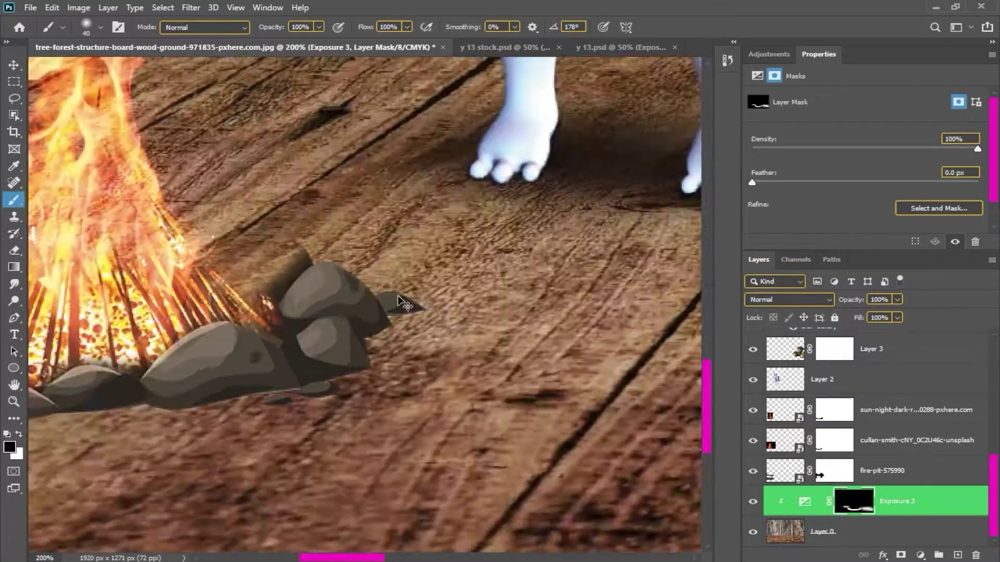
scroll(398, 301, up, 1)
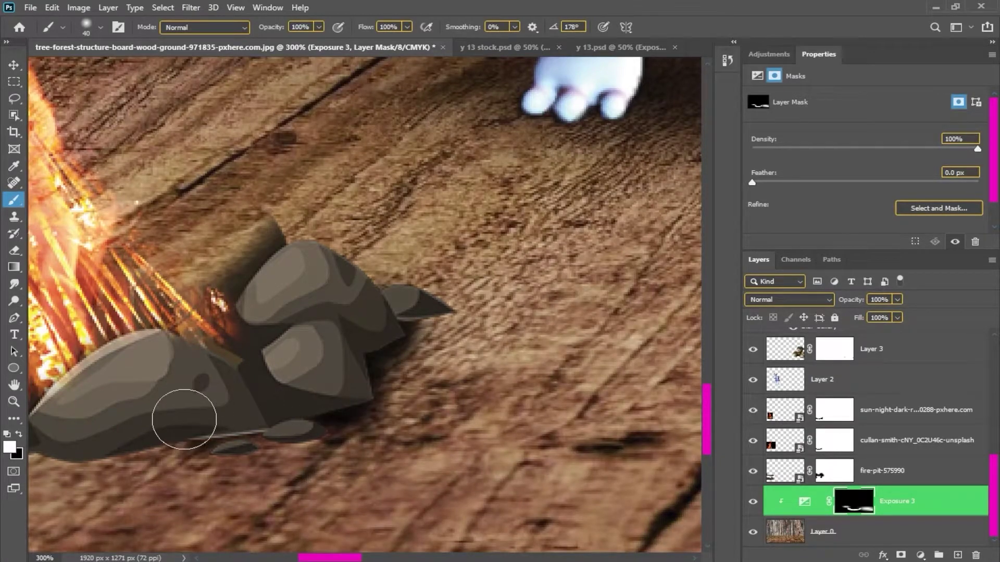
drag(183, 413, 318, 415)
drag(134, 425, 306, 426)
drag(170, 424, 351, 423)
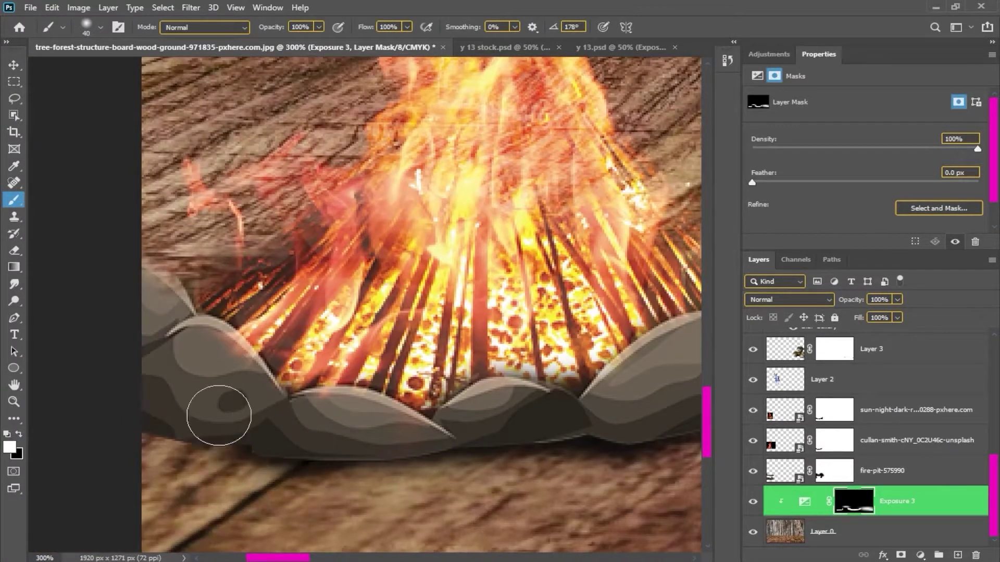
drag(439, 413, 206, 411)
key(ctrl+minus)
key(ctrl+minus)
key(ctrl+minus)
key(ctrl+minus)
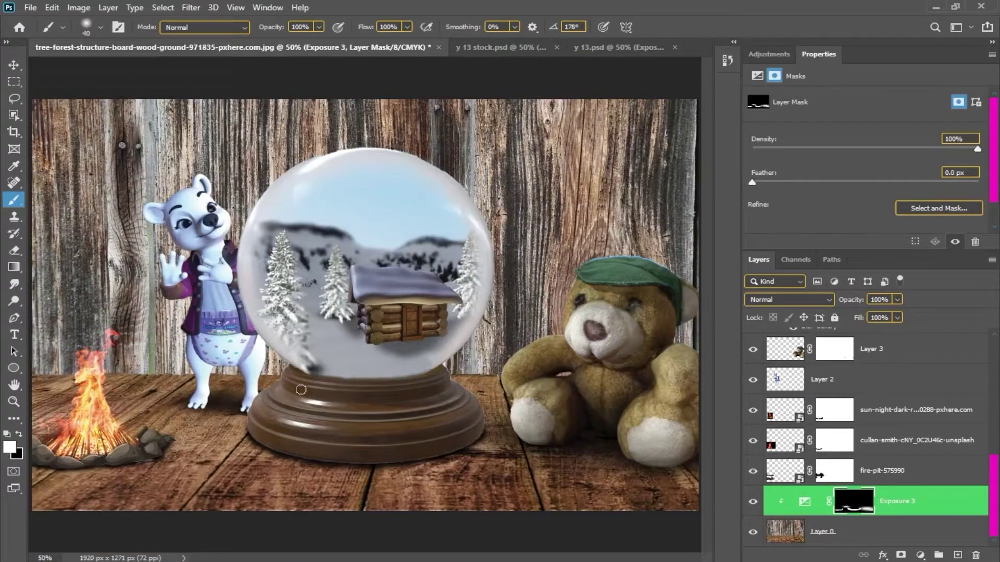
- Add an Exposure adjustment directly above the wooden background layer and lower its exposure to -3.11
click(854, 532)
click(920, 555)
click(909, 397)
drag(865, 129, 812, 136)
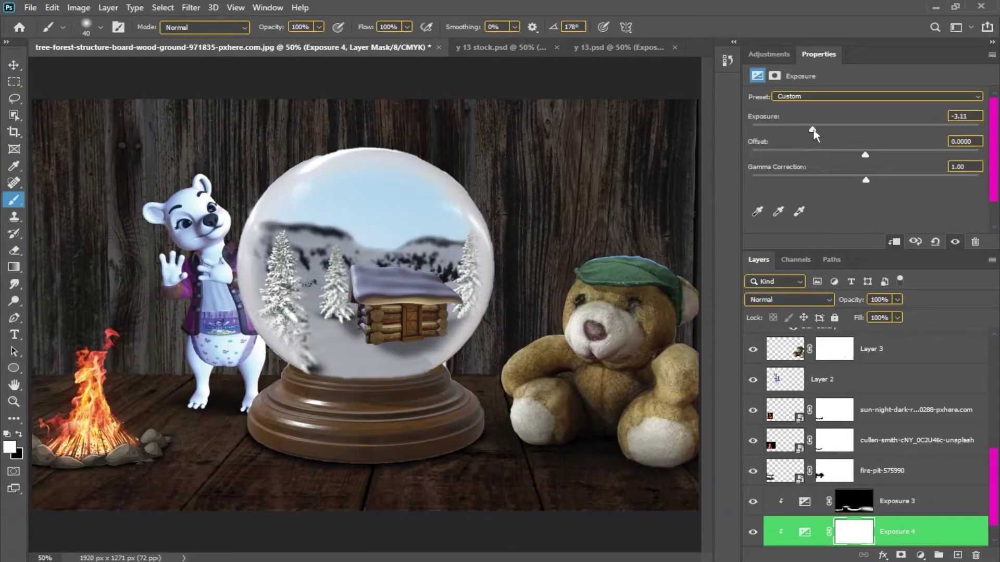
- Invert the Exposure 4 mask and paint the darkening onto the wooden floor with a 600 px brush, at 83% layer opacity
key(ctrl+i)
key(bracketright)
key(bracketright)
key(bracketright)
key(bracketright)
key(bracketright)
key(bracketright)
key(bracketright)
key(bracketright)
key(bracketright)
key(bracketright)
key(bracketright)
key(bracketright)
key(bracketright)
key(bracketright)
key(bracketright)
mouse_move(636, 497)
mouse_down()
mouse_move(89, 441)
mouse_move(669, 450)
mouse_up()
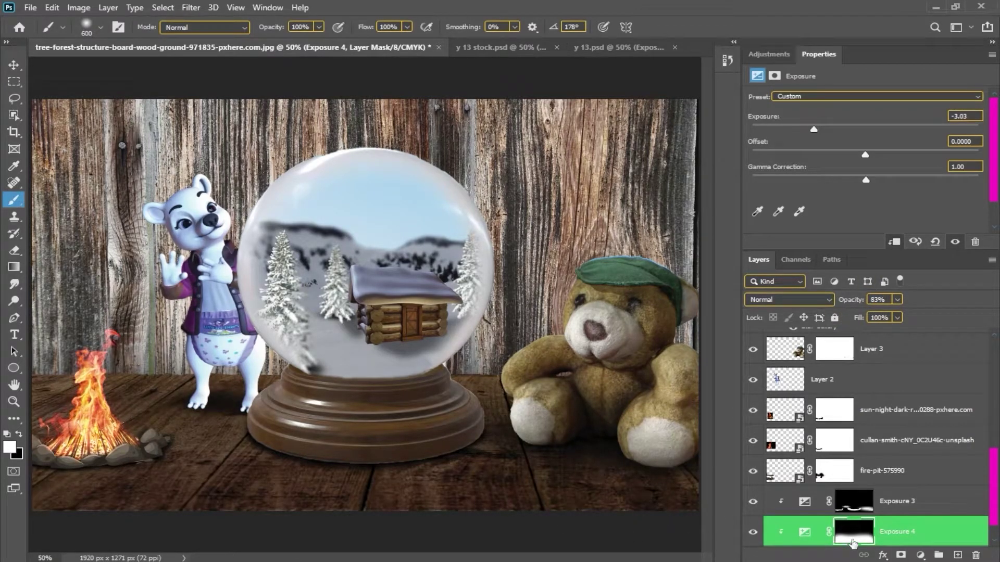
- Add another Exposure adjustment above Exposure 3 and set its exposure to -2.99 to darken the whole wooden background
click(909, 501)
click(920, 555)
click(908, 401)
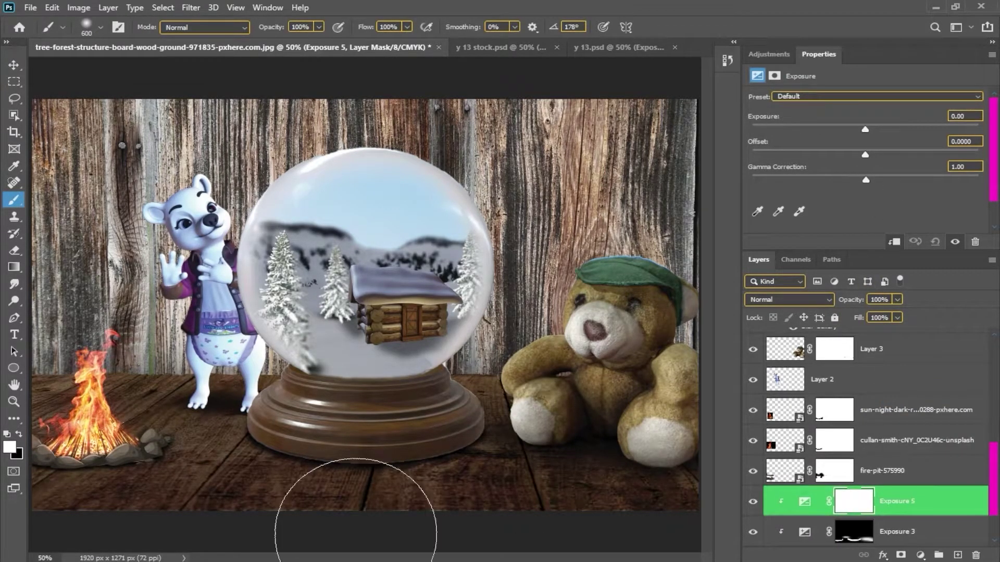
drag(861, 128, 814, 132)
- Paint black spots on the Exposure 4 mask to brighten the floor around the campfire and the globe's base
scroll(803, 472, down, 2)
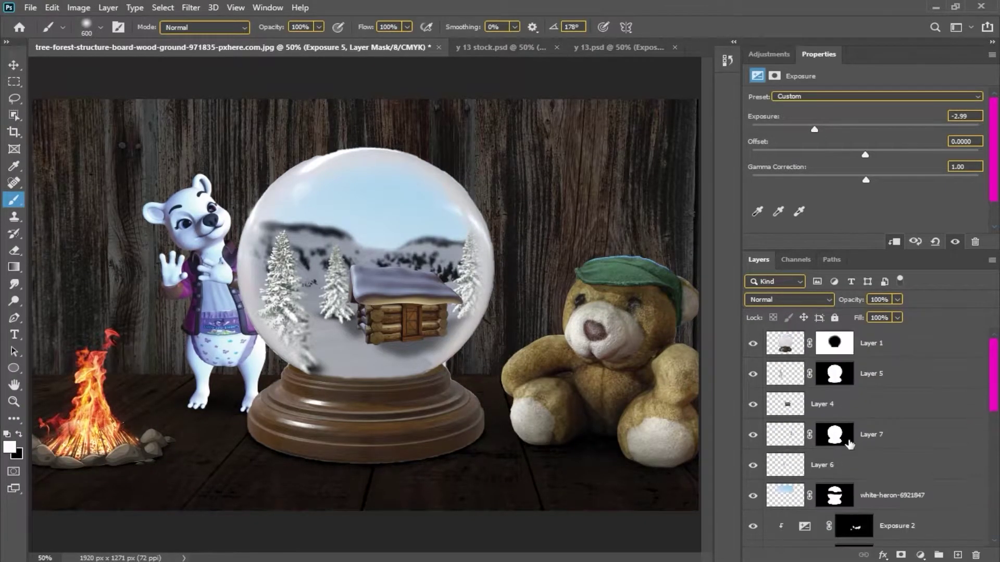
scroll(802, 472, up, 3)
click(780, 441)
drag(988, 449, 996, 517)
click(854, 471)
click(853, 440)
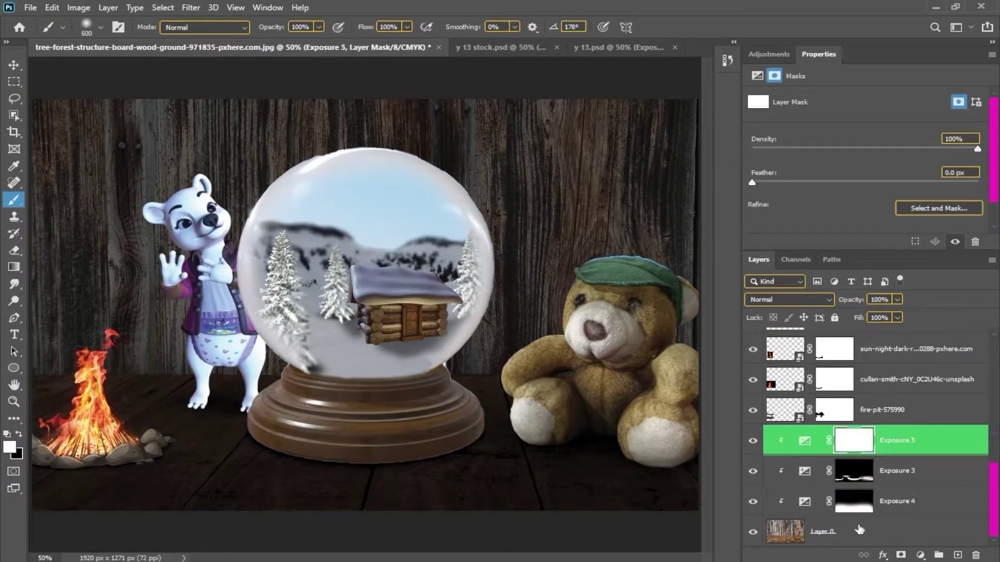
click(854, 502)
click(103, 442)
key([)
click(132, 443)
click(297, 453)
click(442, 436)
click(281, 445)
- Brighten the same floor areas near the campfire and globe base by painting black on the Exposure 5 mask
click(854, 440)
mouse_move(83, 445)
mouse_down()
mouse_move(100, 424)
mouse_move(380, 449)
mouse_move(346, 435)
mouse_up()
key(ctrl+minus)
key(ctrl+plus)
- Paint orange sparks rising from the campfire on Layer 8 with a 900 px spark brush
right_click(280, 250)
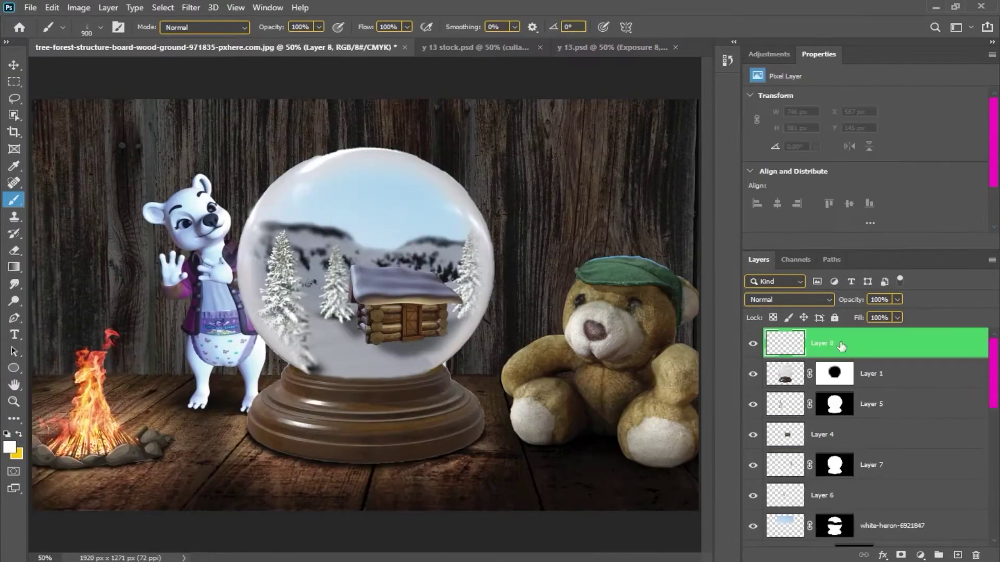
click(17, 453)
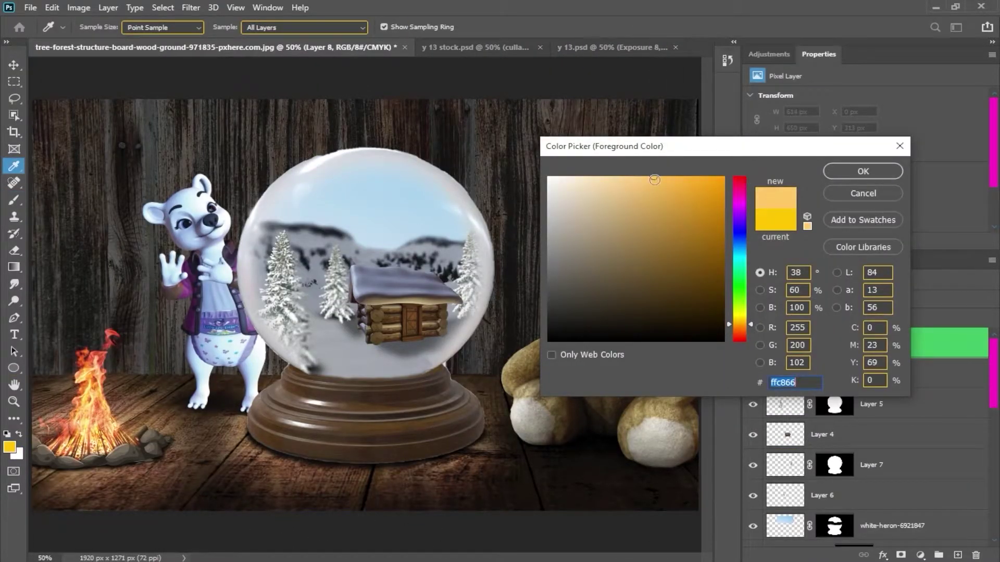
click(720, 180)
click(863, 172)
click(87, 359)
click(87, 299)
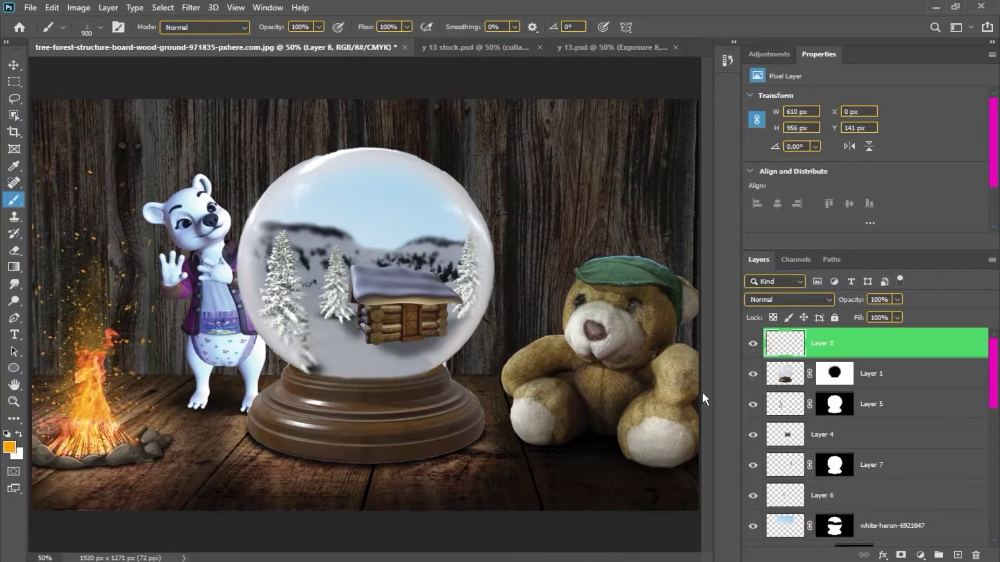
- Add a cyan Solid Color fill layer above all other layers
click(921, 556)
click(906, 253)
drag(739, 264, 739, 256)
drag(721, 178, 710, 178)
click(863, 172)
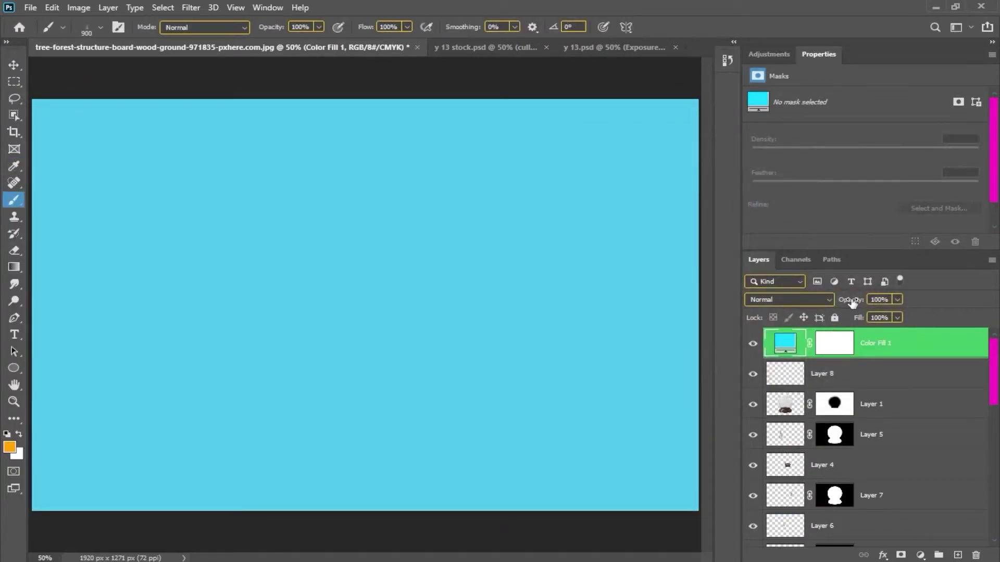
- Change the fill layer's color to 26f9fc and return its opacity to 100%
drag(852, 301, 823, 305)
double_click(785, 343)
mouse_move(710, 188)
mouse_down()
mouse_move(701, 208)
mouse_move(690, 184)
mouse_up()
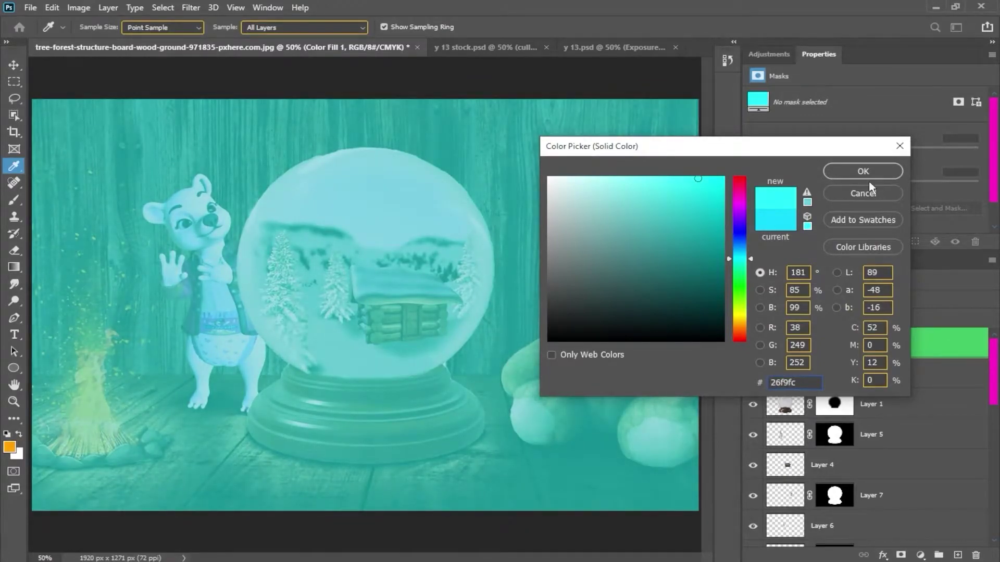
click(876, 172)
drag(854, 301, 893, 303)
- Invert the cyan fill's mask and paint a soft glow over the snow globe, starting with an 800 px brush
click(828, 346)
key(ctrl+i)
key(x)
key(bracketleft)
click(366, 266)
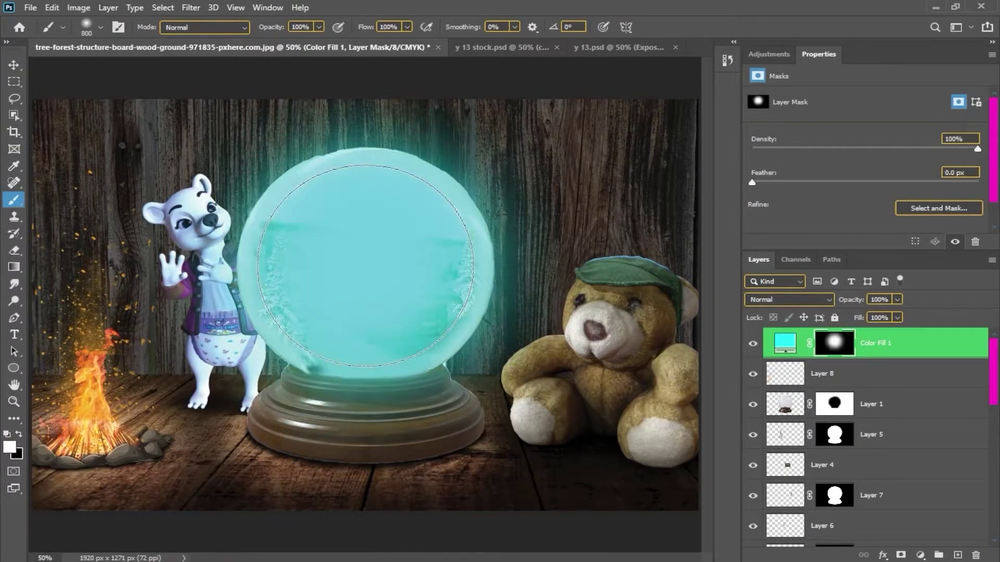
key(bracketright)
key(bracketright)
click(365, 266)
- Clear the cyan glow from the globe's interior by painting black on the mask with a brush of up to 500 px
key(x)
key(bracketleft)
key(bracketleft)
key(bracketleft)
key(bracketleft)
key(bracketleft)
key(bracketleft)
click(368, 287)
click(374, 272)
key(bracketright)
mouse_move(376, 252)
mouse_down()
mouse_move(326, 292)
mouse_move(386, 243)
mouse_move(387, 283)
mouse_move(323, 300)
mouse_up()
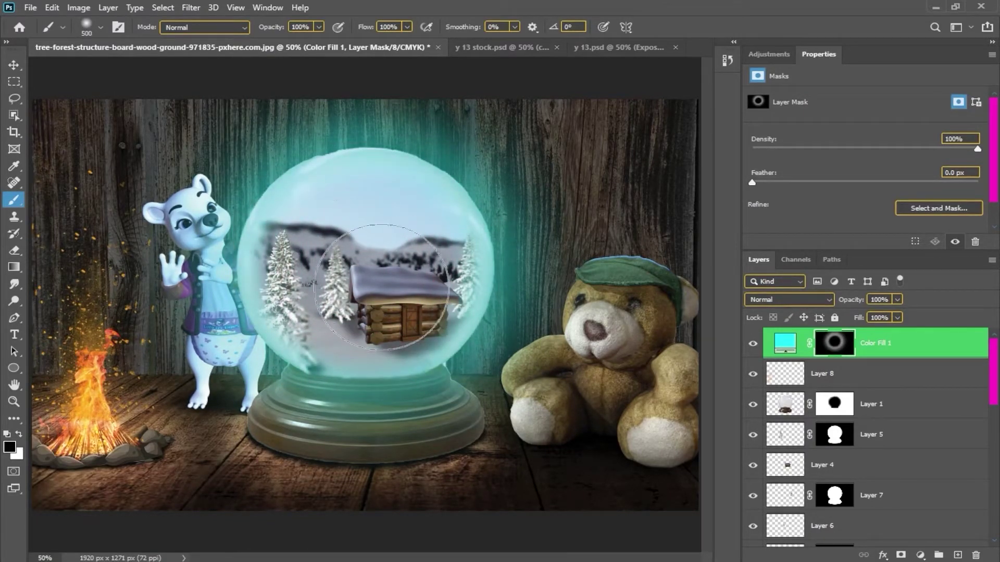
- Widen the cyan glow around the globe with a much larger soft brush
key(bracketright)
key(bracketright)
key(bracketright)
key(bracketright)
key(bracketright)
key(bracketright)
click(366, 262)
key(bracketright)
click(363, 260)
- Paint black over the cabin scene with a 500 px brush to remove the widened glow from the globe's interior
key(x)
key(bracketleft)
key(bracketleft)
key(bracketleft)
key(bracketleft)
key(bracketleft)
key(bracketleft)
key(bracketleft)
mouse_move(385, 276)
mouse_down()
mouse_move(363, 270)
mouse_move(363, 247)
mouse_move(364, 288)
mouse_move(384, 282)
mouse_move(367, 263)
mouse_up()
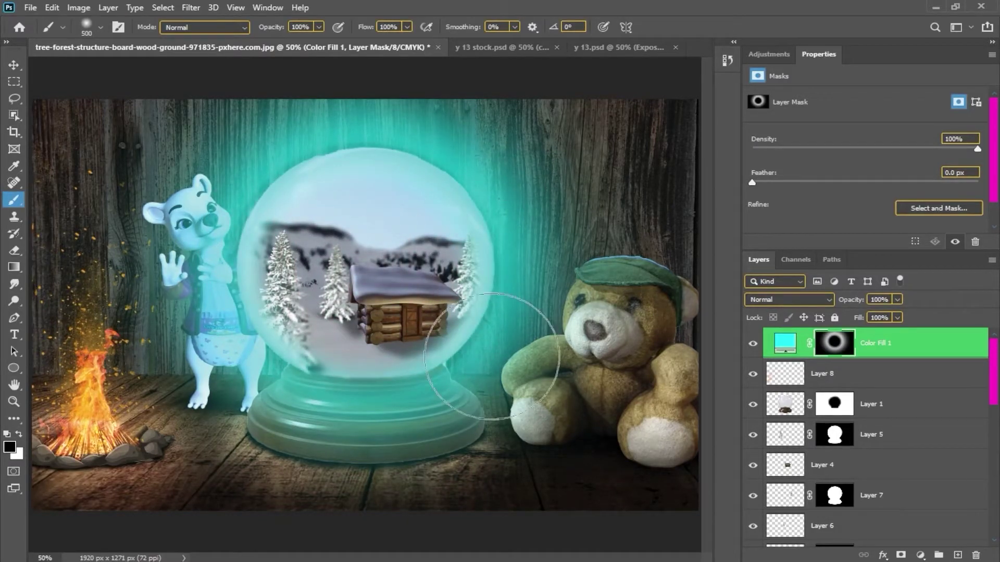
- Add an orange Solid Color fill layer, invert its mask and paint a glow over the campfire with a 700 px brush
click(920, 555)
click(904, 328)
click(830, 170)
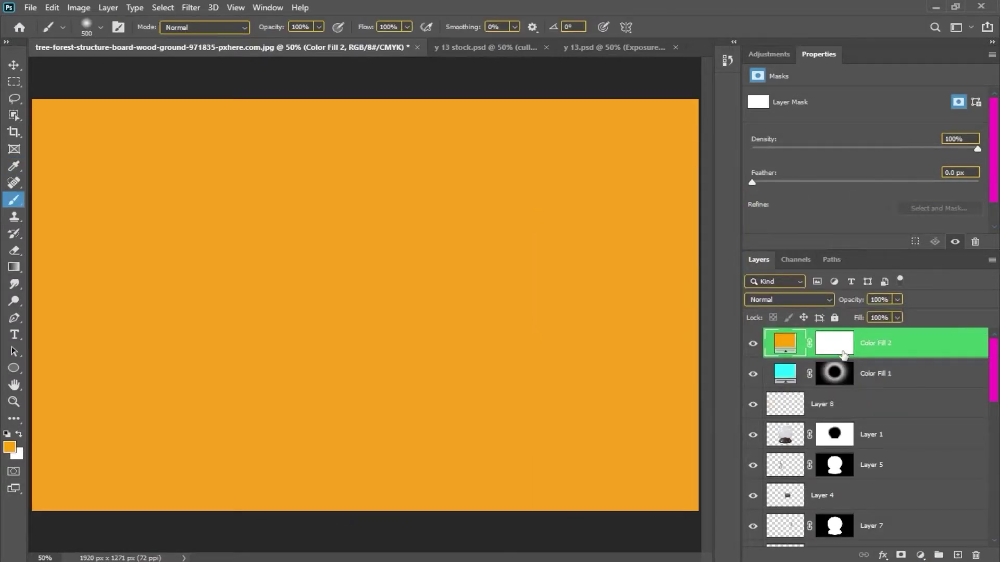
key(ctrl+i)
key(bracketright)
key(bracketright)
key(x)
click(98, 383)
- Extend the orange glow around the campfire and lower the orange fill's opacity to 33%
drag(851, 300, 774, 318)
drag(107, 374, 86, 432)
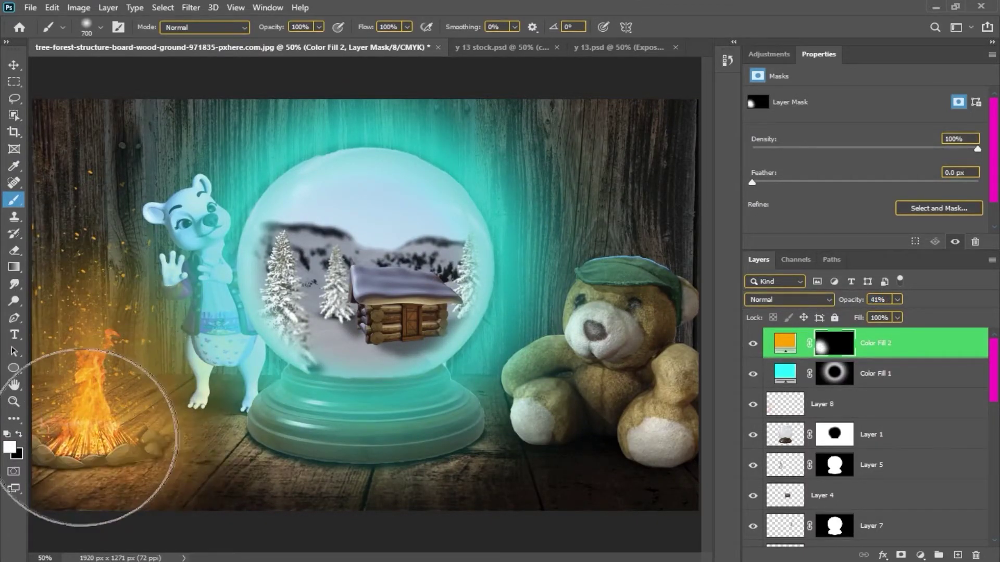
drag(849, 300, 839, 301)
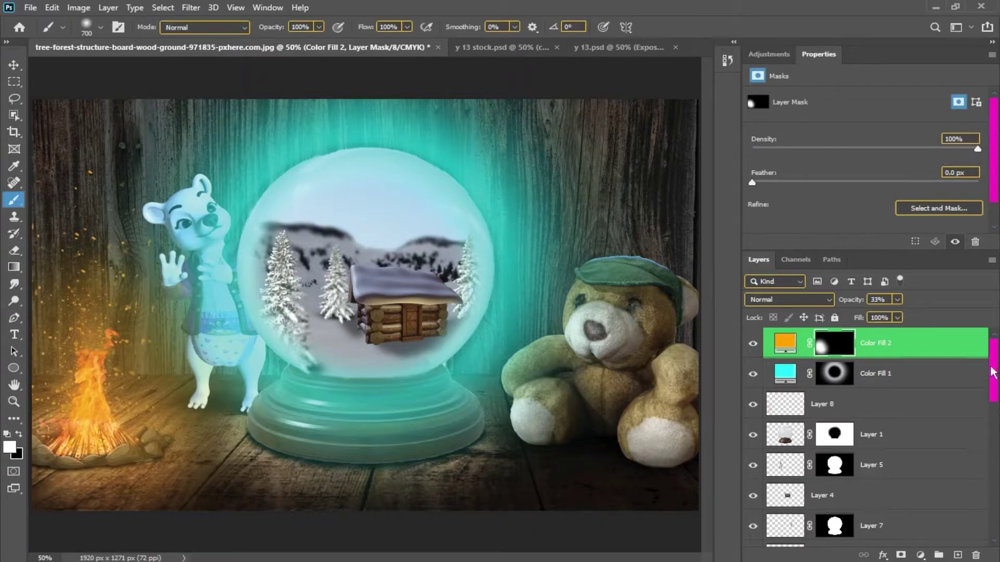
- Add a colorizing Hue/Saturation adjustment clipped to the teddy bear layer and tint the bear teal
drag(993, 373, 993, 479)
click(885, 372)
click(920, 555)
click(919, 429)
click(822, 215)
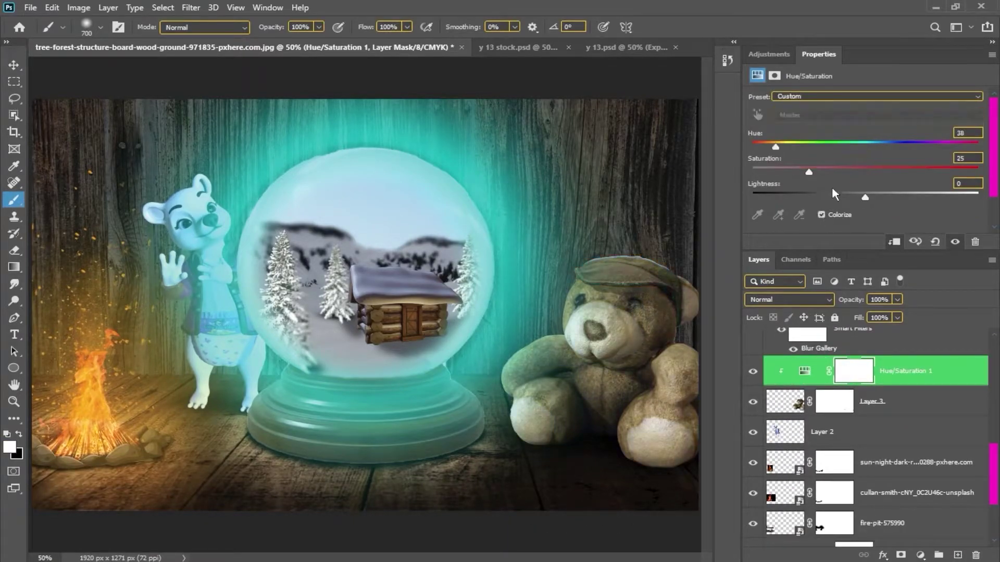
- Add another Exposure adjustment above Exposure 5 and lower its exposure to darken the wooden background further
scroll(941, 427, down, 4)
click(892, 535)
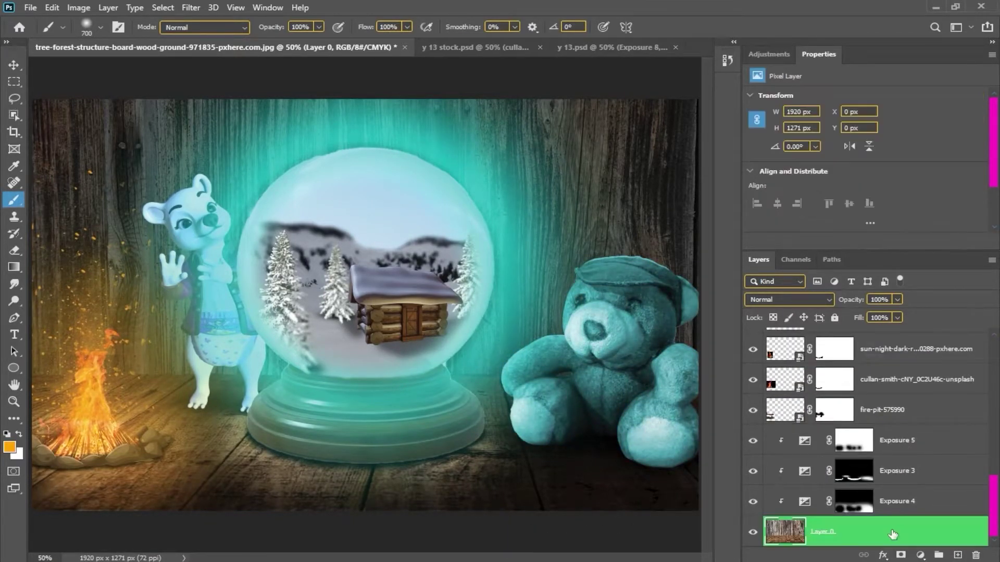
click(905, 441)
click(920, 555)
click(921, 399)
drag(865, 129, 828, 130)
- Set the teddy bear's Hue/Saturation tint to hue 182, saturation 100 and lightness +13
scroll(848, 431, up, 6)
click(860, 438)
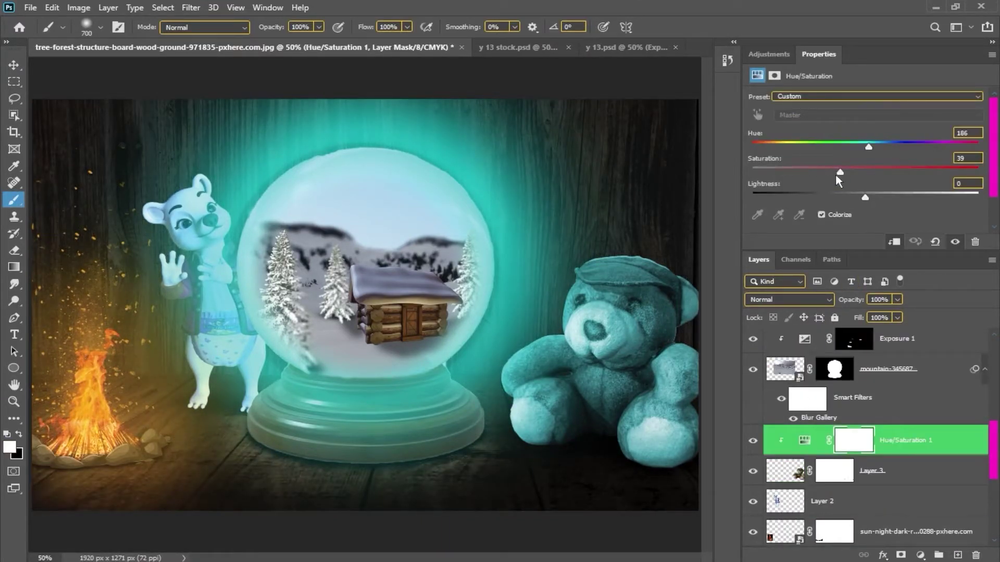
drag(838, 172, 973, 172)
drag(867, 148, 866, 148)
drag(865, 197, 880, 197)
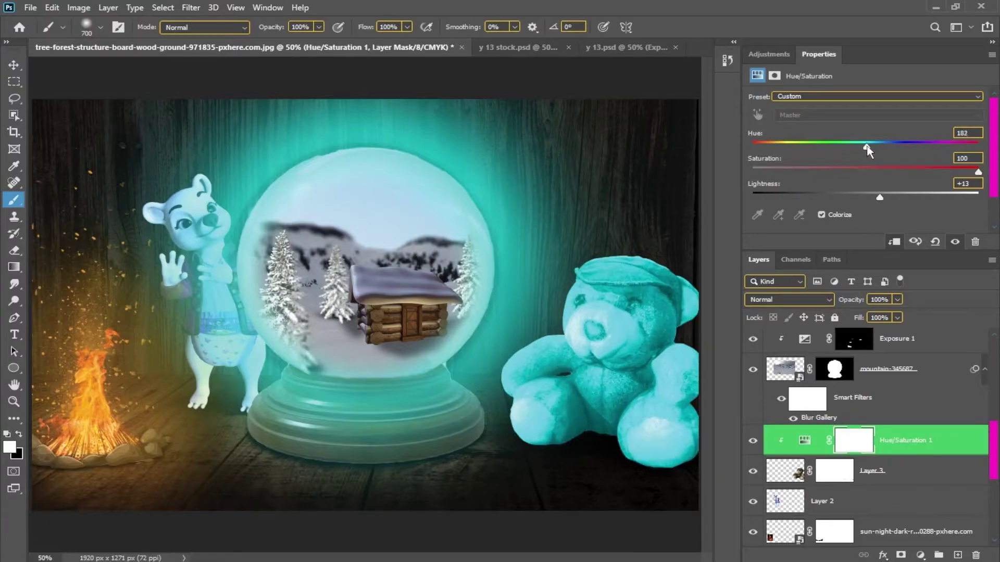
- Invert the teddy bear tint's mask and paint teal along its hat, face and arm facing the globe with a 100 px brush
click(857, 443)
key(ctrl+i)
key(ctrl+plus)
key(ctrl+plus)
drag(663, 308, 391, 316)
key([)
key([)
key([)
key([)
key([)
key([)
key([)
key([)
mouse_move(367, 217)
mouse_down()
mouse_move(309, 207)
mouse_move(190, 317)
mouse_move(338, 277)
mouse_up()
mouse_move(333, 284)
mouse_down()
mouse_move(272, 330)
mouse_move(212, 417)
mouse_up()
drag(211, 420, 237, 382)
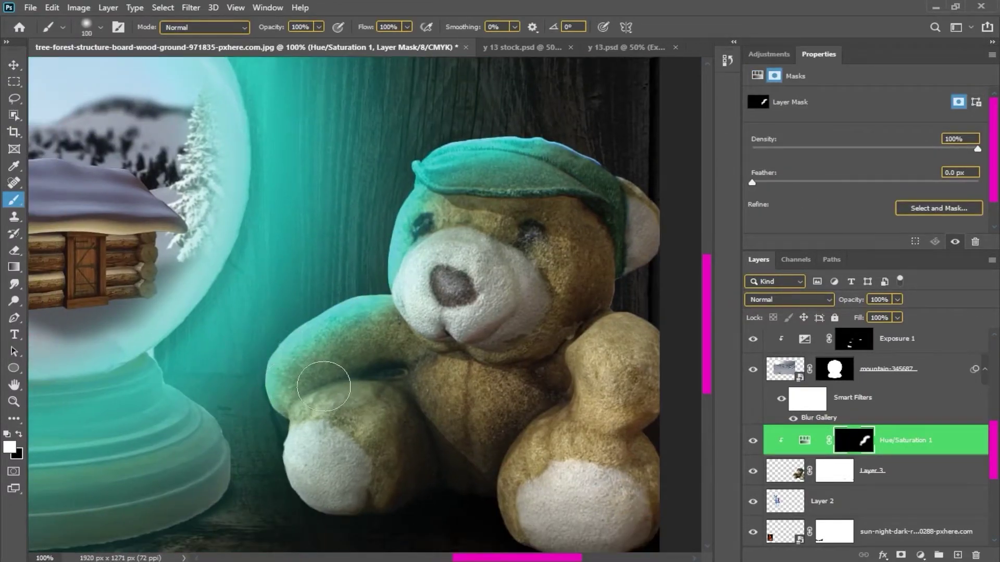
- Add a darkening Exposure adjustment clipped to the teddy bear layer and mask it off the face, chest and arm nearest the globe
scroll(853, 484, down, 1)
click(888, 443)
click(920, 555)
click(906, 402)
drag(865, 129, 810, 128)
click(854, 440)
key(x)
mouse_move(419, 383)
mouse_down()
mouse_move(339, 379)
mouse_move(424, 189)
mouse_move(449, 364)
mouse_move(497, 388)
mouse_move(561, 342)
mouse_up()
- Softly extend the teal tint over the teddy bear on the Hue/Saturation 1 mask with a large brush at 18% opacity
key(bracketleft)
key(bracketleft)
key(bracketleft)
key(bracketleft)
key(x)
key(bracketleft)
key(alt+bracketright)
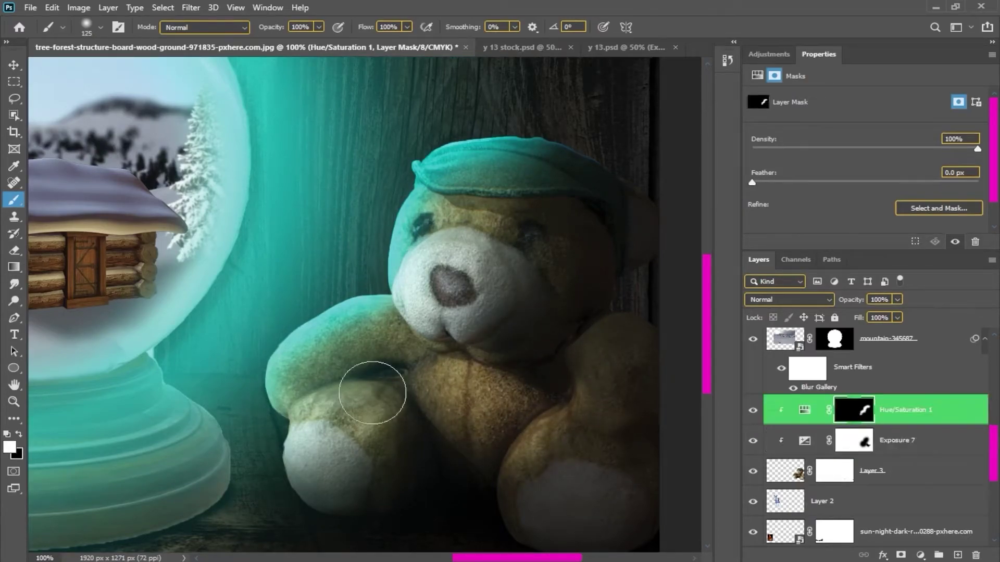
key(ctrl+minus)
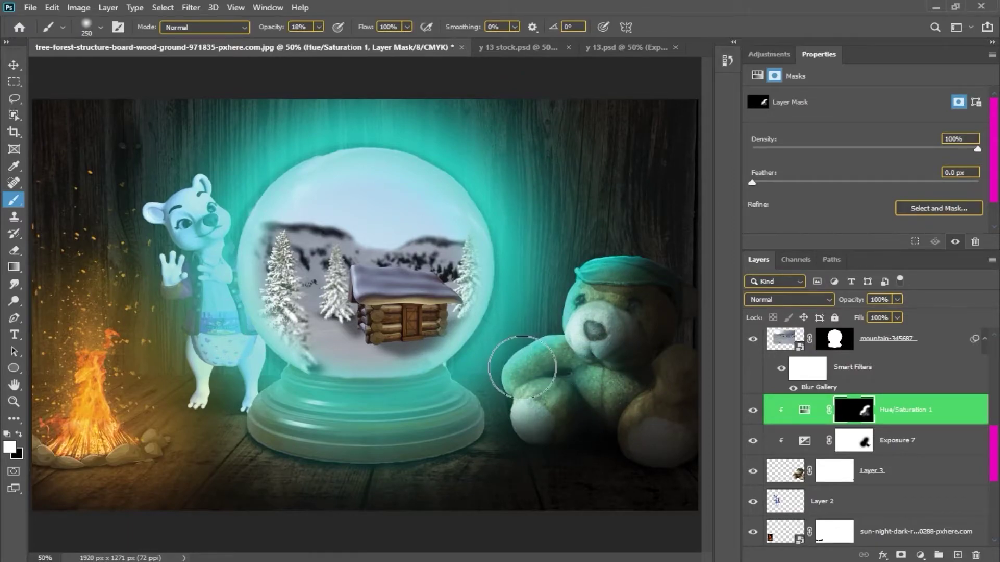
- Add a Hue/Saturation clipped to the white bear layer, colorized with hue 187, saturation 100 and lightness +18, and invert its mask
click(828, 501)
click(920, 555)
click(909, 421)
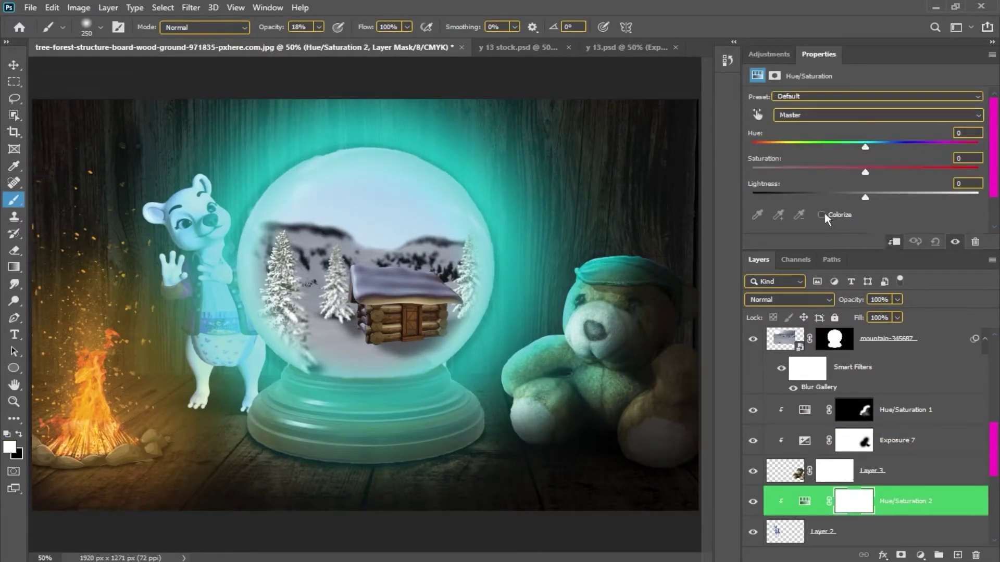
click(822, 214)
drag(800, 147, 871, 149)
drag(873, 199, 886, 198)
key(ctrl+i)
- Paint the teal tint along the globe-facing edge of the white bear's leg with an 80 px brush at 100% opacity
key(ctrl+plus)
key(ctrl+plus)
key(ctrl+plus)
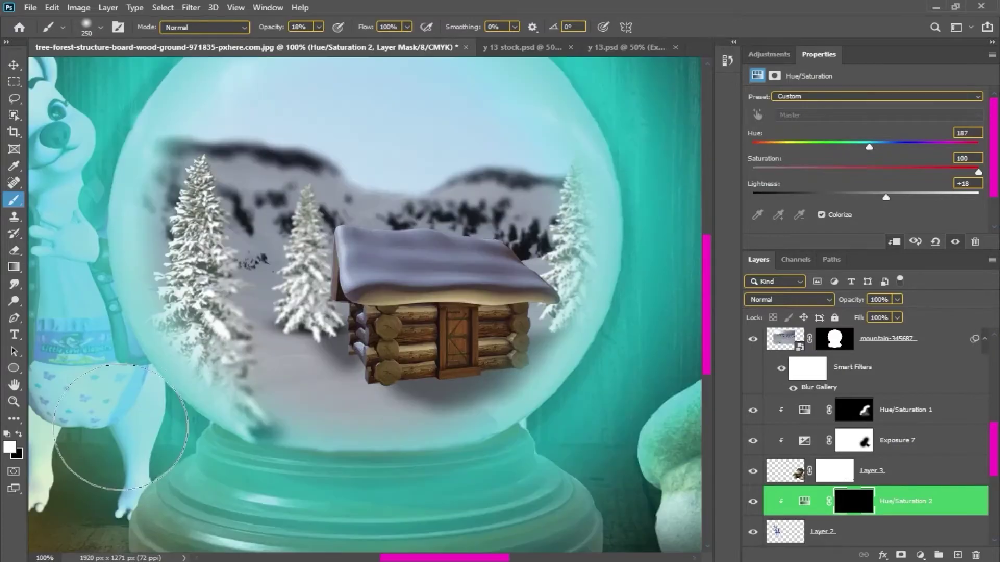
key(bracketleft)
key(bracketleft)
key(bracketleft)
key(bracketleft)
key(bracketleft)
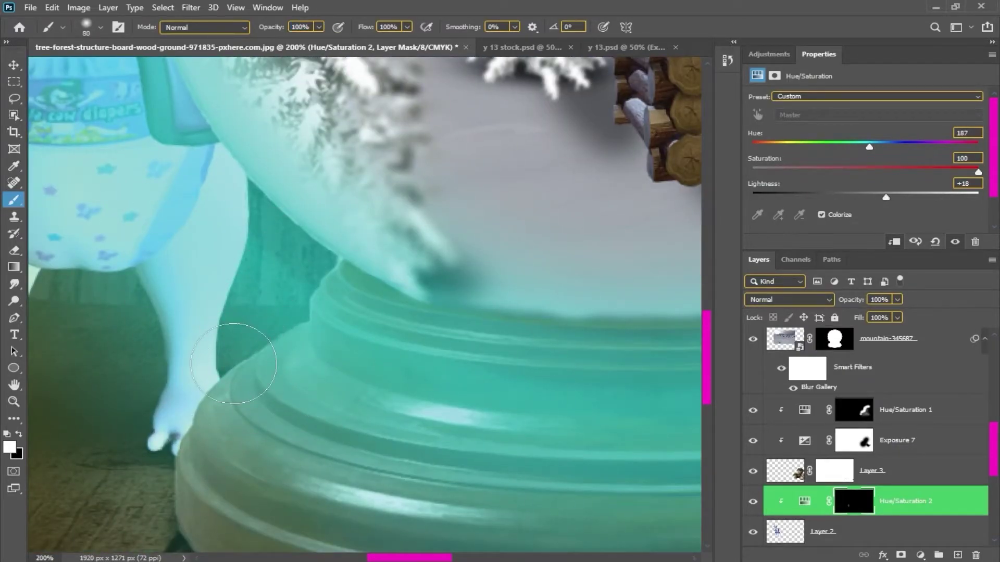
- Paint the teal tint along the globe-facing edges of the white bear's head, body and other leg with a 50 px brush
scroll(233, 364, up, 8)
key(bracketleft)
key(bracketleft)
key(bracketleft)
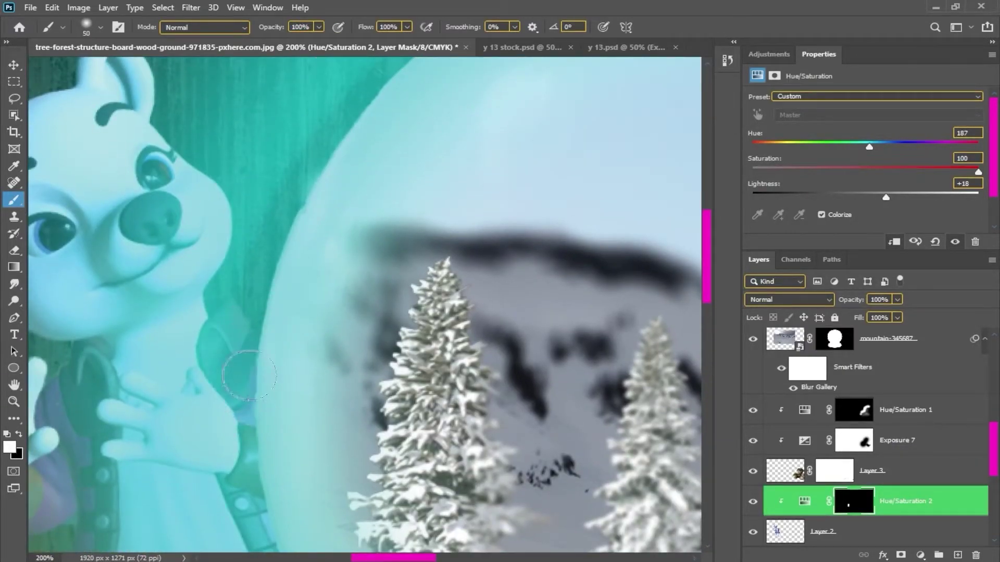
scroll(242, 275, up, 4)
drag(156, 544, 281, 290)
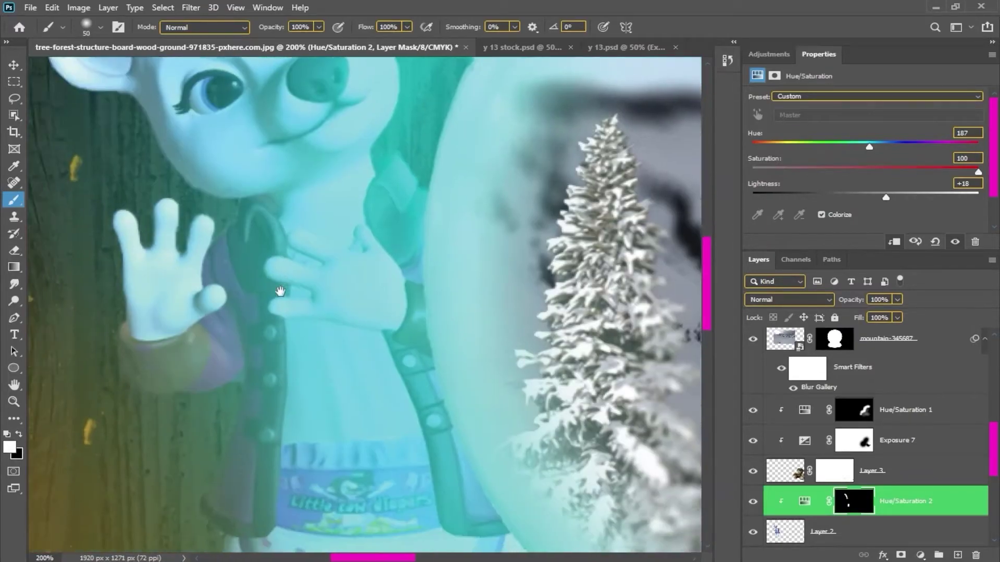
key(ctrl+minus)
drag(272, 354, 271, 275)
key(ctrl+plus)
drag(307, 542, 299, 334)
key(ctrl+bracketleft)
key(ctrl+bracketleft)
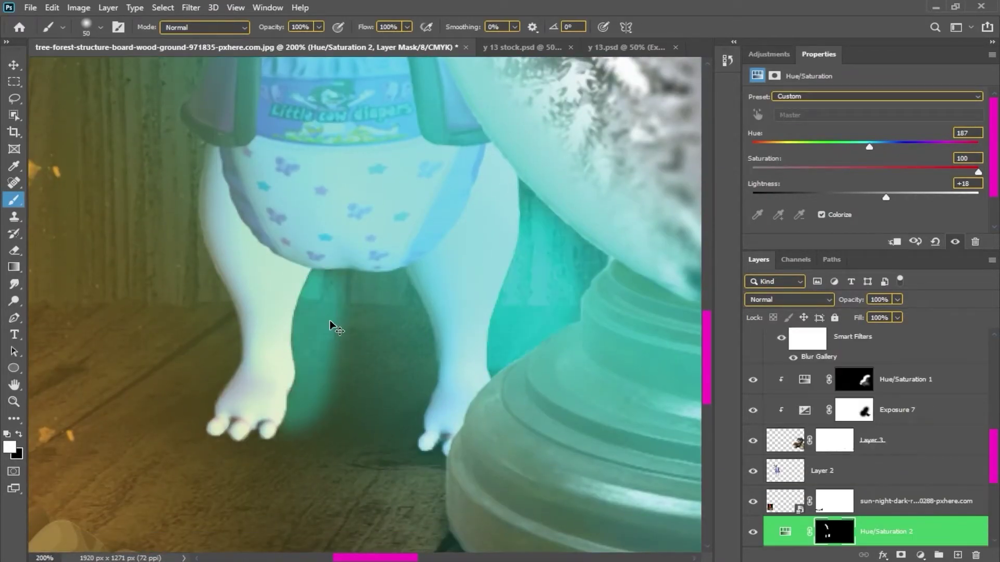
key(ctrl+bracketright)
key(ctrl+bracketright)
key(ctrl+z)
key(ctrl+z)
key(ctrl+z)
key(ctrl+z)
- Add another colorizing Hue/Saturation clipped to the white bear layer with hue 33, saturation 98 and lightness +12, and invert its mask
key(ctrl+minus)
drag(330, 325, 334, 455)
mouse_move(995, 454)
mouse_down()
mouse_move(997, 360)
mouse_move(995, 449)
mouse_up()
click(787, 537)
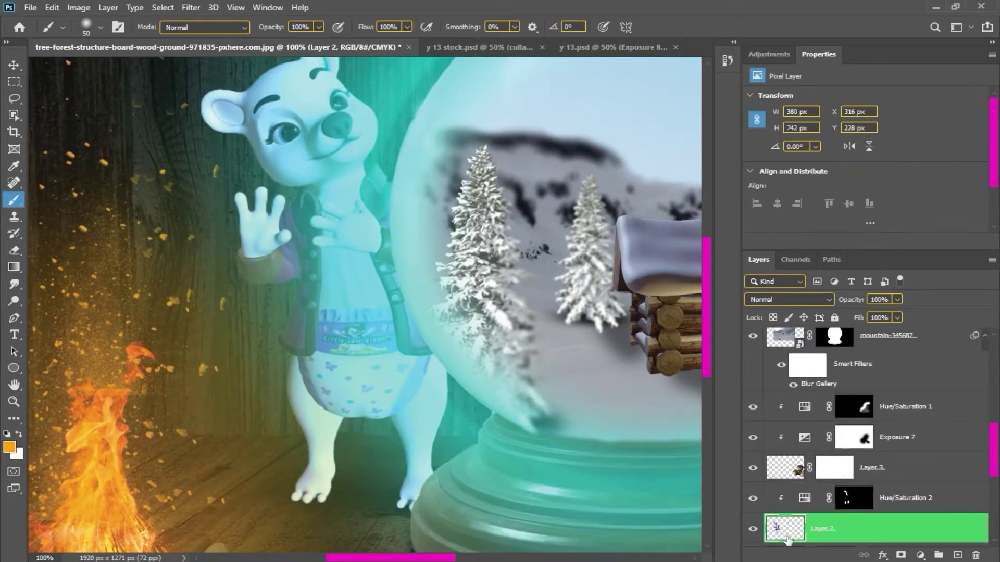
click(920, 555)
click(911, 430)
click(822, 215)
drag(753, 147, 973, 172)
drag(774, 147, 772, 146)
drag(865, 198, 879, 197)
key(ctrl+i)
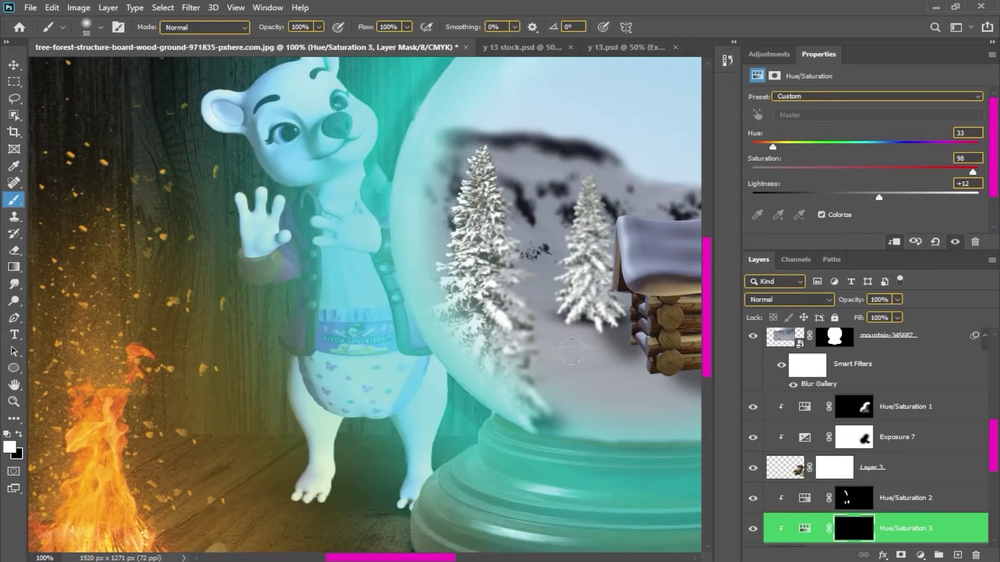
- Paint an orange rim light along the fire-facing edges of the white bear's leg, jacket and sleeve with a 30 px brush
key(ctrl+plus)
drag(324, 383, 348, 199)
key(ctrl+plus)
drag(203, 513, 292, 325)
mouse_move(282, 377)
mouse_down()
mouse_move(299, 240)
mouse_move(377, 521)
mouse_up()
drag(364, 510, 326, 354)
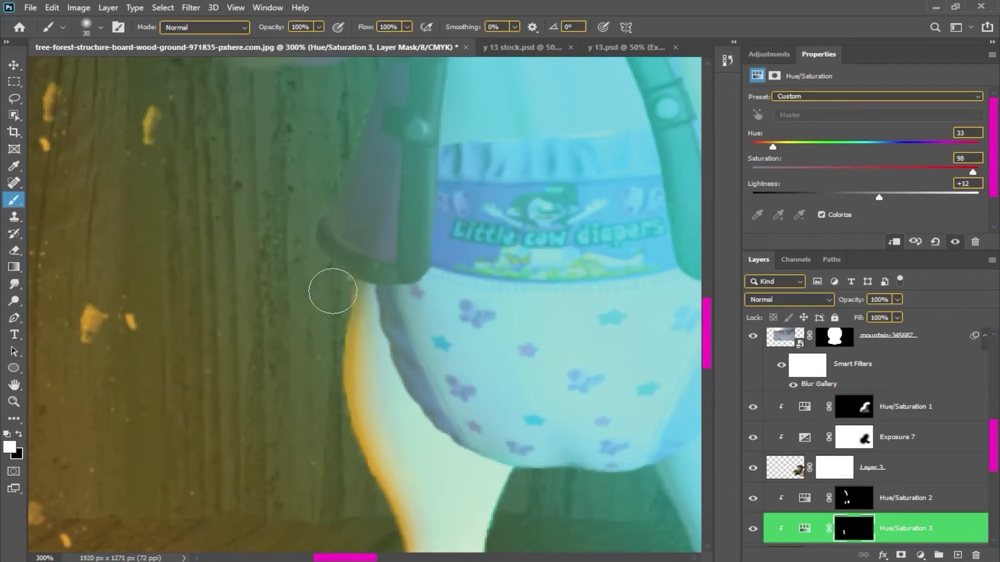
scroll(339, 317, up, 3)
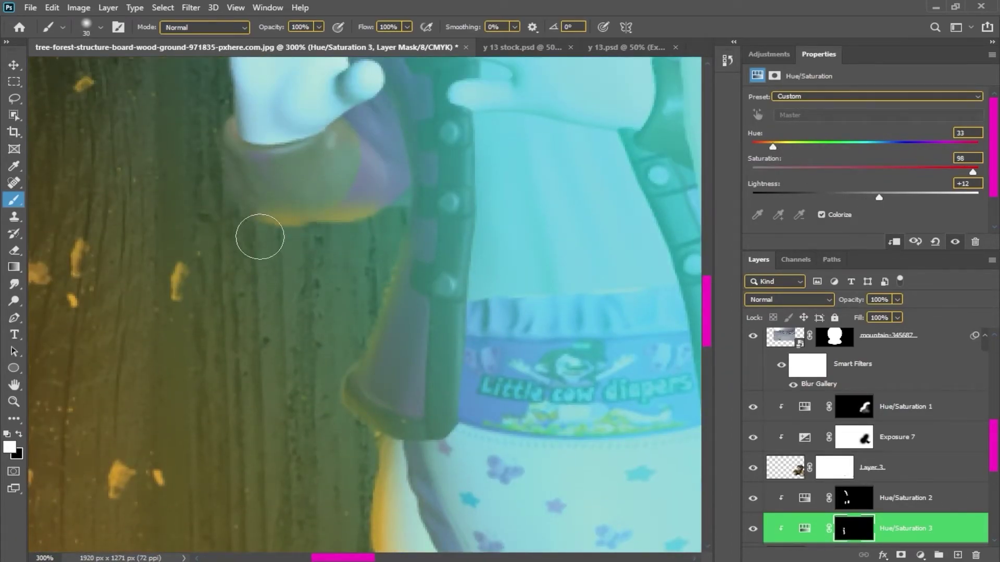
- Paint the orange rim light on the white bear's raised hand, cheek and ear with 15 to 25 px brushes
scroll(260, 237, up, 5)
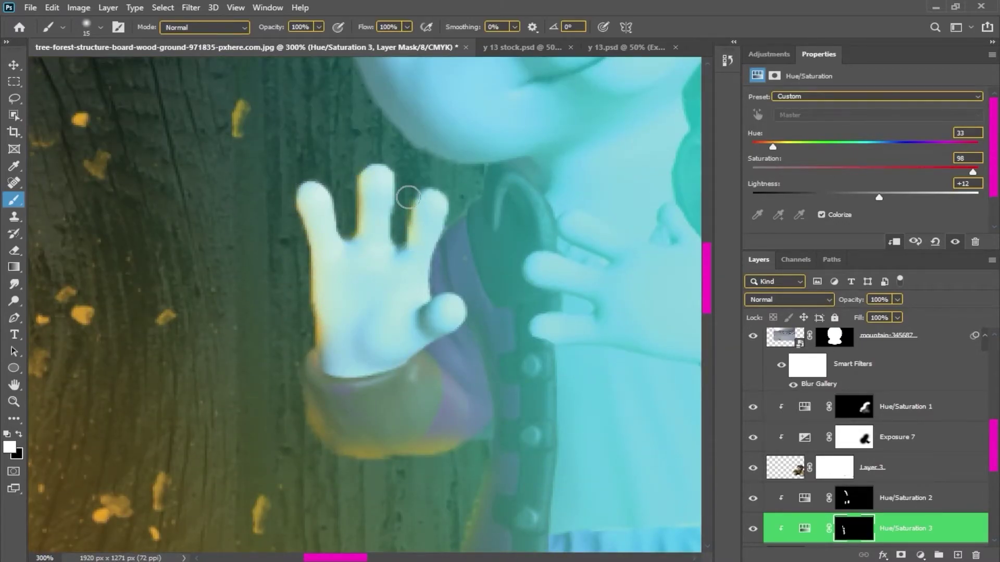
scroll(408, 197, up, 2)
scroll(408, 197, left, 1)
key(bracketright)
scroll(384, 189, up, 3)
scroll(423, 264, left, 1)
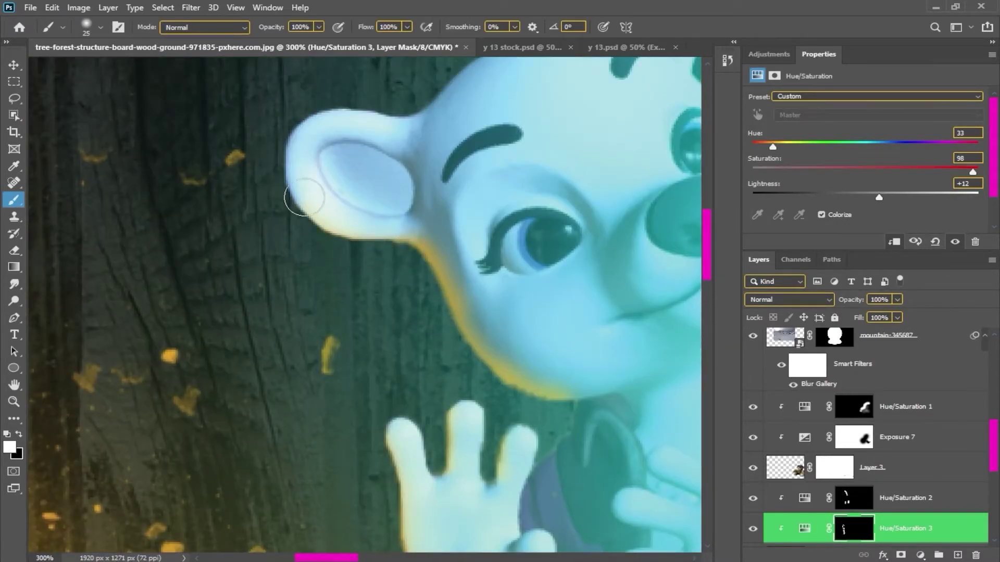
key(ctrl+bracketleft)
key(ctrl+z)
key(ctrl+minus)
key(ctrl+minus)
key(ctrl+minus)
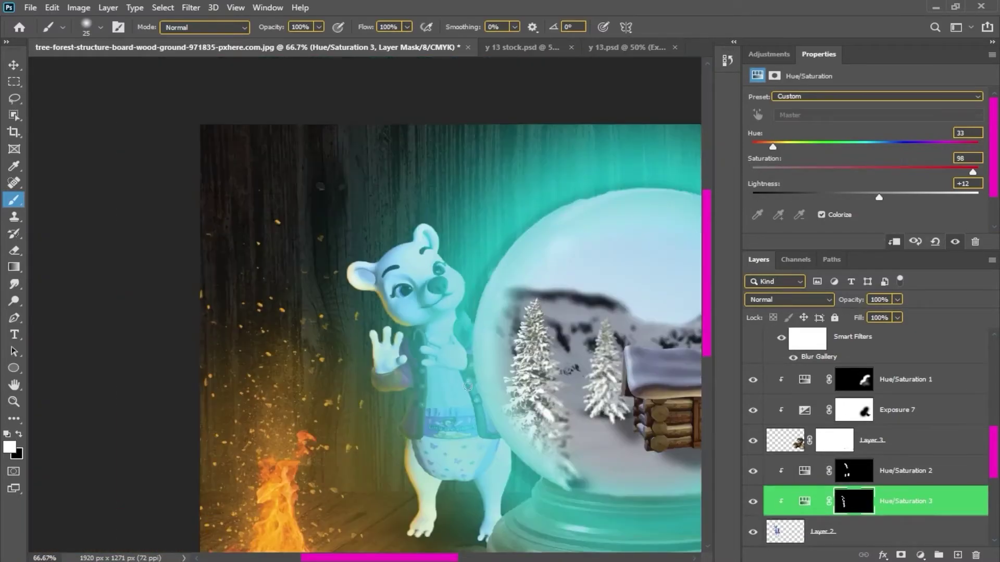
- Paint darker shadows on the wooden floor on the Exposure 5 mask with a flattened 400 px brush
drag(401, 303, 386, 231)
scroll(853, 464, down, 5)
click(853, 444)
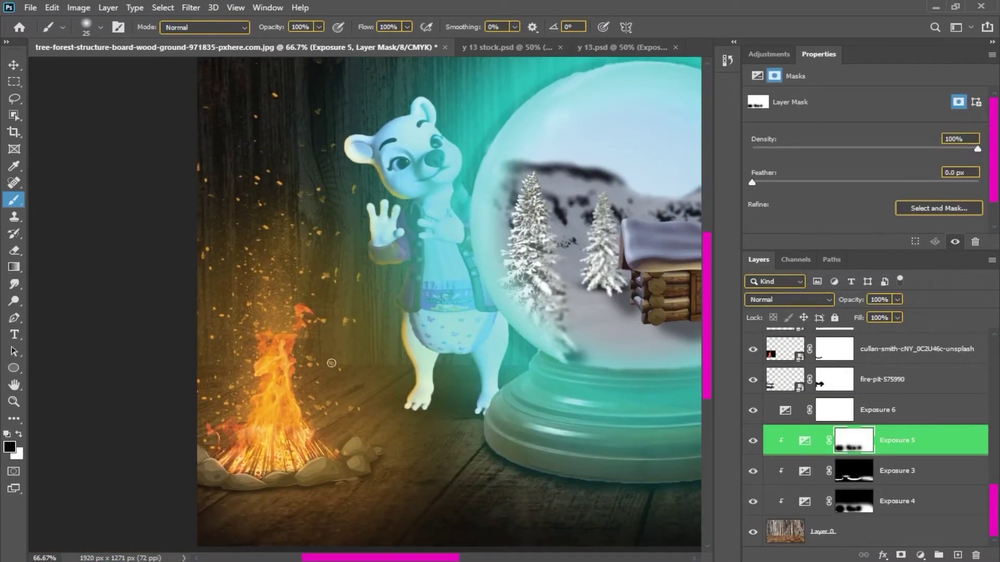
click(86, 27)
drag(44, 74, 43, 71)
key(Return)
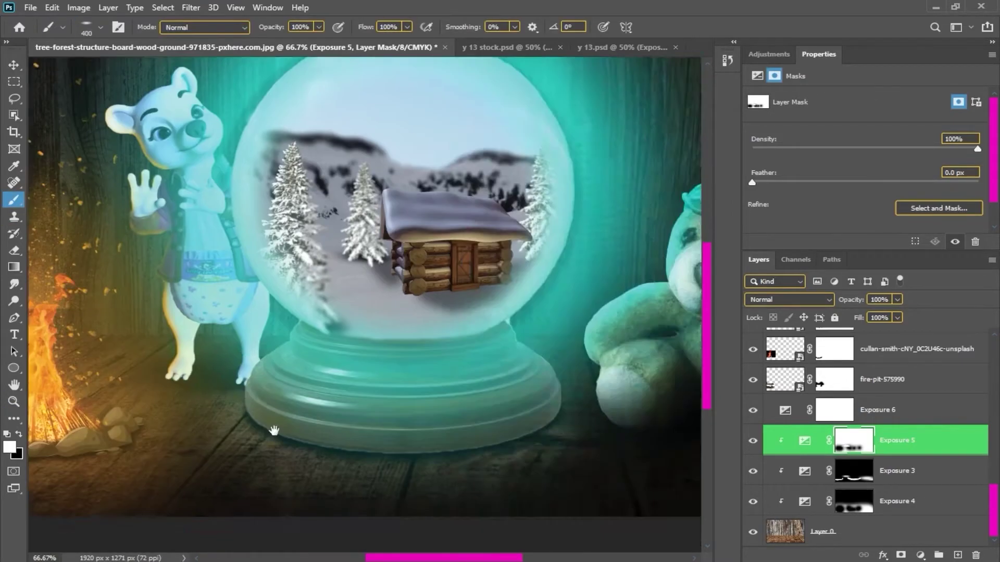
- Place the snowfall-6786475 image, move its layer directly below Layer 1 and resize it to cover the globe
key(ctrl+minus)
key(ctrl+minus)
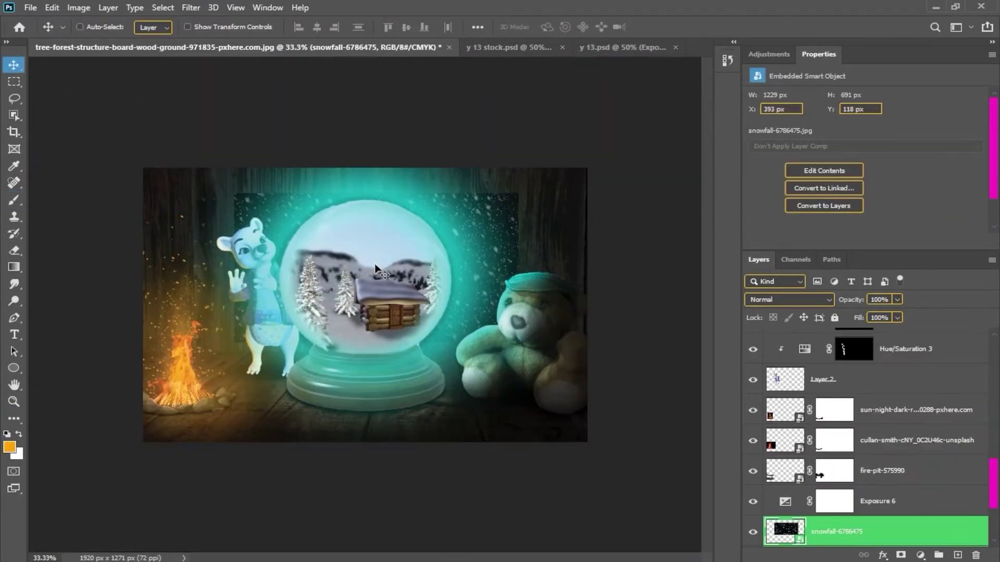
drag(865, 531, 852, 372)
key(ctrl+t)
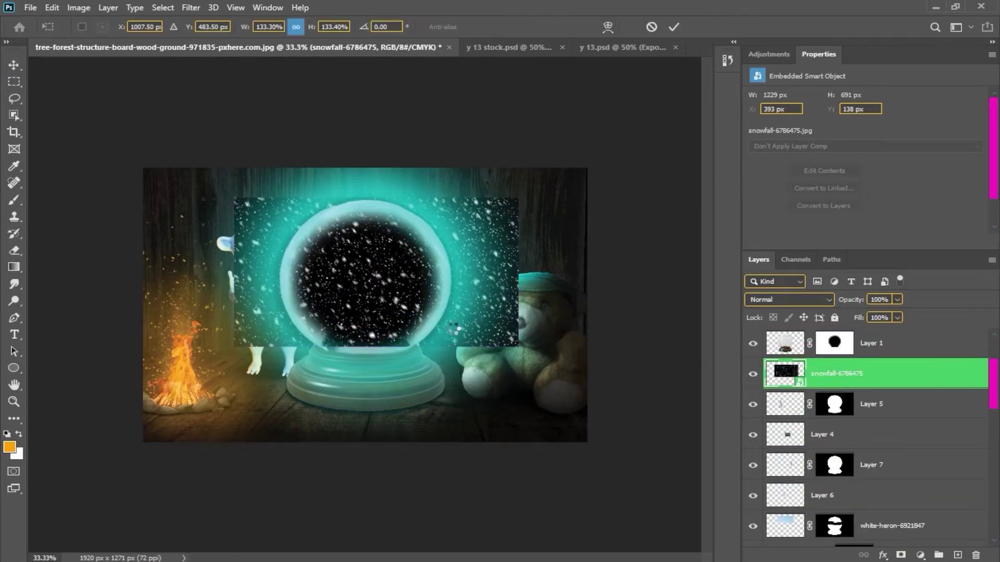
drag(530, 279, 473, 283)
drag(265, 281, 279, 280)
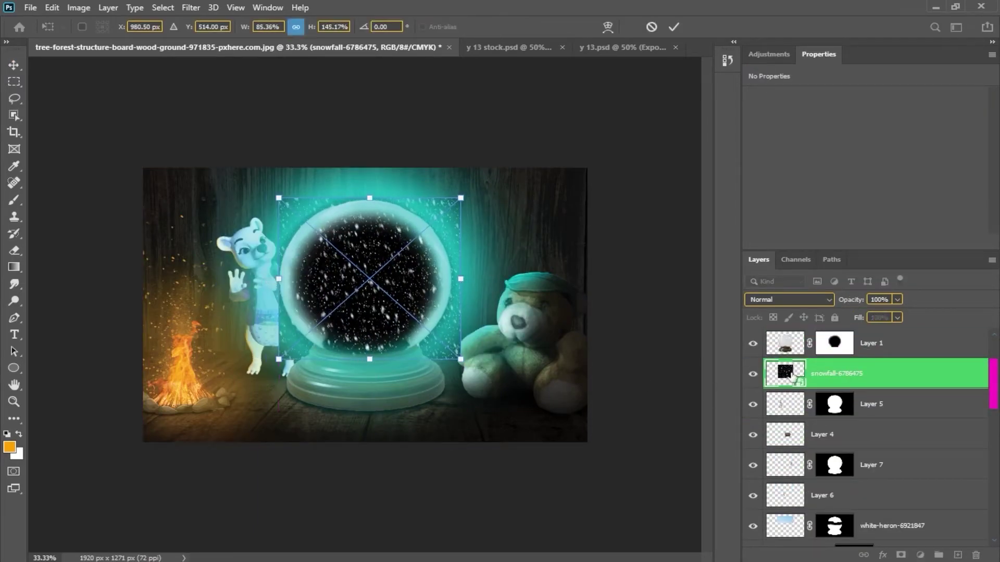
- Mask the snowfall layer to the globe's shape and set its blend mode to Lighten
ctrl+click(791, 343)
click(901, 555)
click(789, 300)
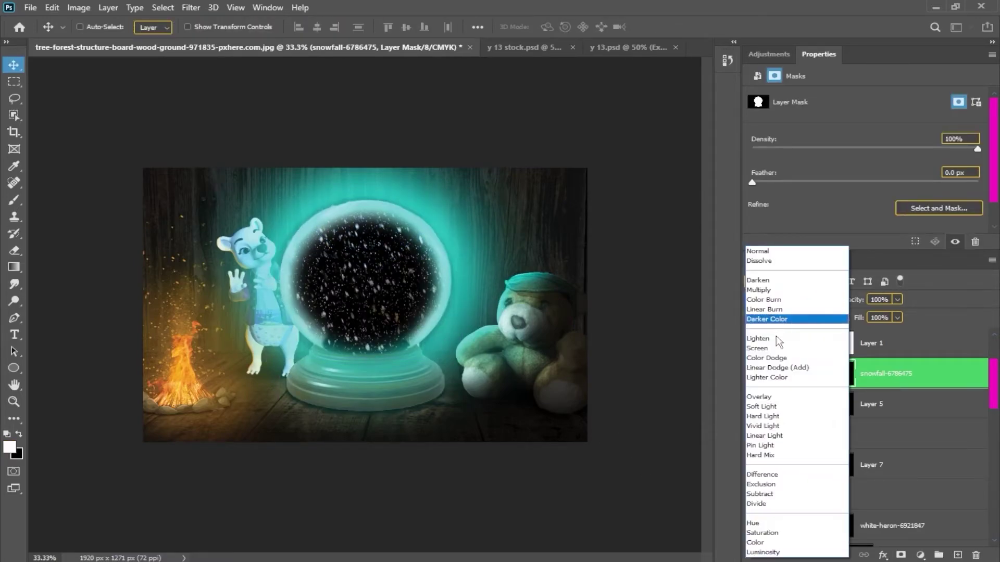
click(765, 340)
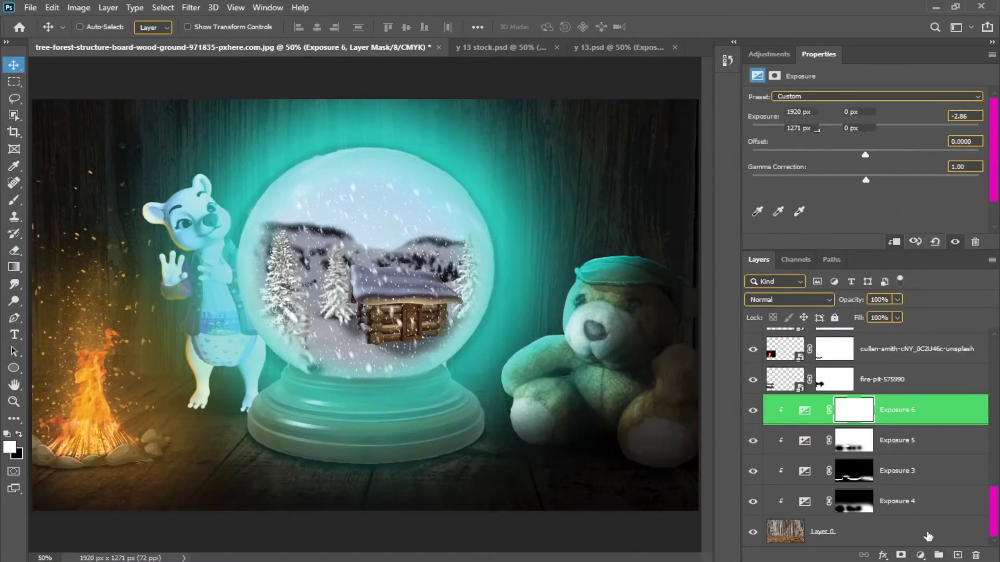
- Select all layers from Layer 0 up to the topmost one and merge them into a single layer
click(927, 533)
scroll(937, 385, up, 10)
shift+click(928, 346)
key(ctrl+e)
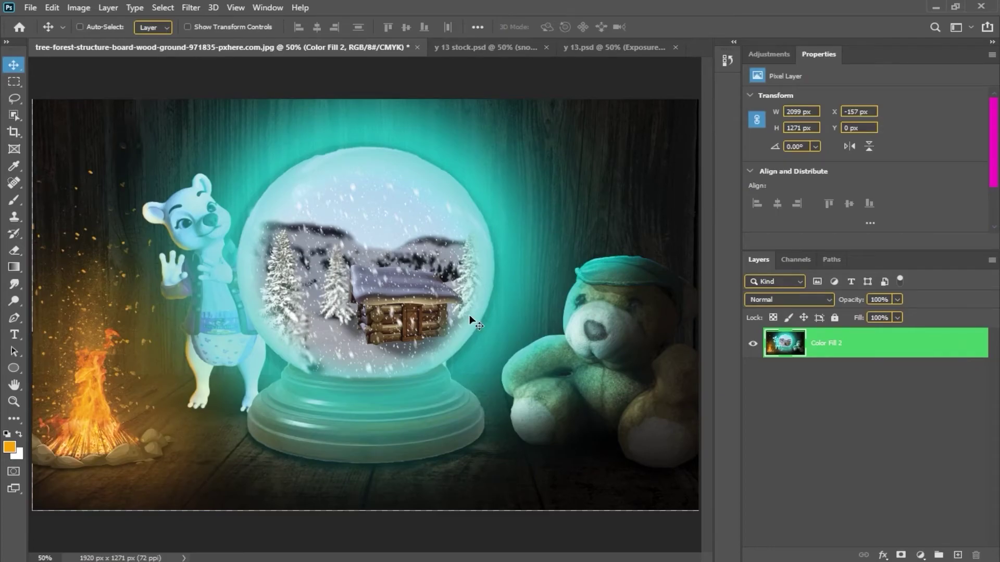
- Apply the Camera Raw filter with temperature -10, exposure -0.25, contrast +12, highlights +18, texture +19, clarity +20, vibrance +20 and saturation +16
key(ctrl+shift+a)
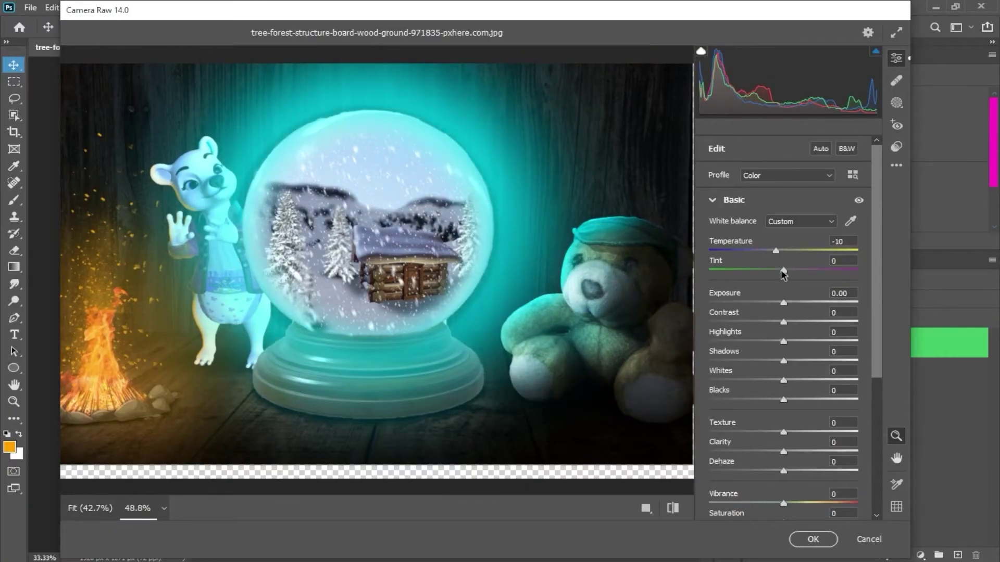
drag(783, 303, 797, 340)
scroll(790, 351, down, 1)
scroll(795, 317, down, 2)
mouse_move(784, 358)
mouse_down()
mouse_move(802, 357)
mouse_move(799, 348)
mouse_move(796, 368)
mouse_up()
scroll(788, 377, down, 2)
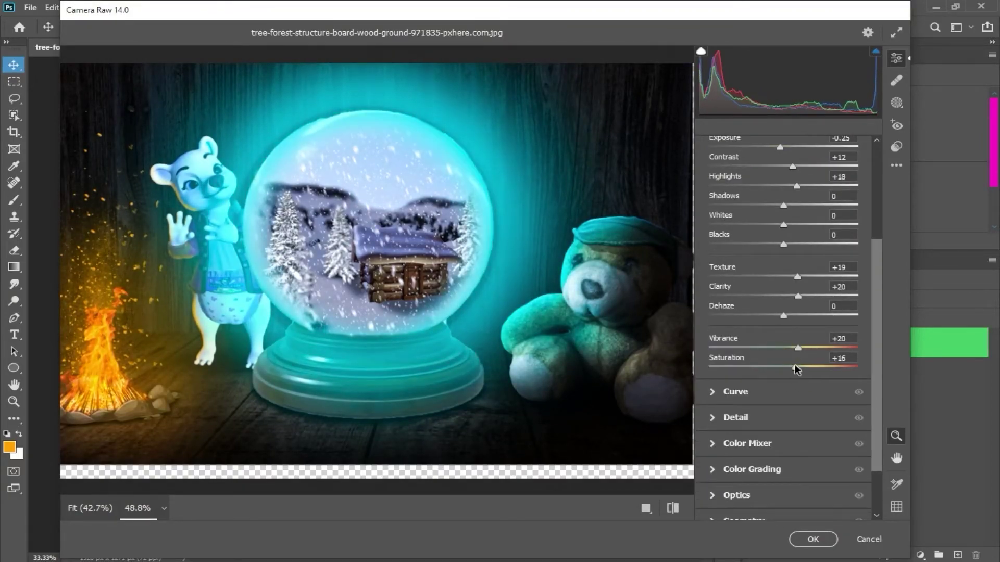
click(676, 509)
key(Return)
key(ctrl+plus)
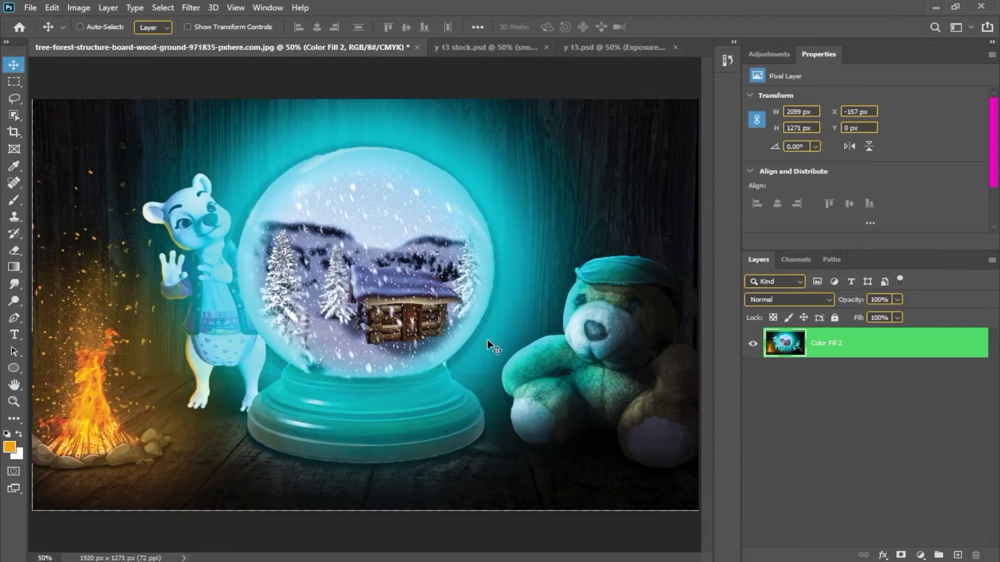